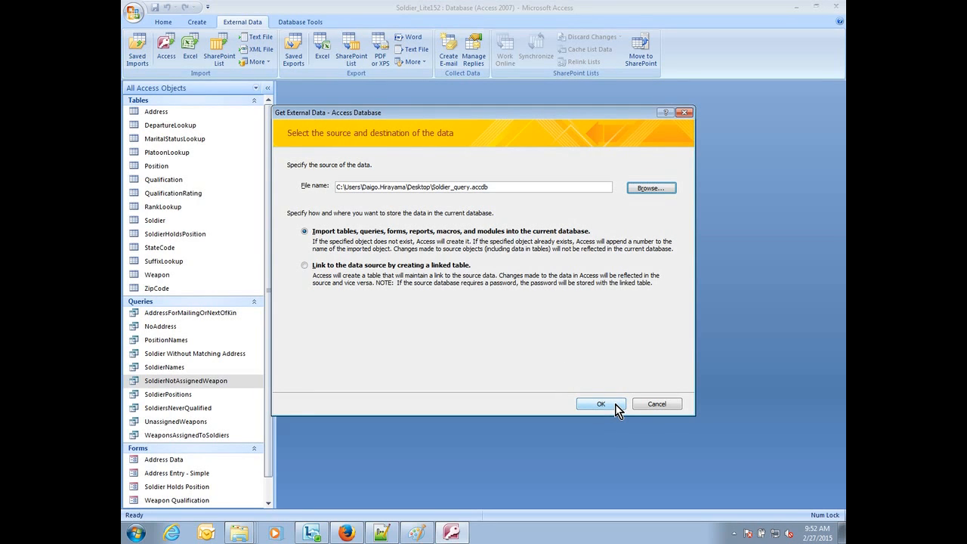
Step: Import the ListOfPlatoonWeapons query from Soldier_query.accdb into the current database without saving the import steps
{"action": "left_click", "coordinate": [615, 404]}
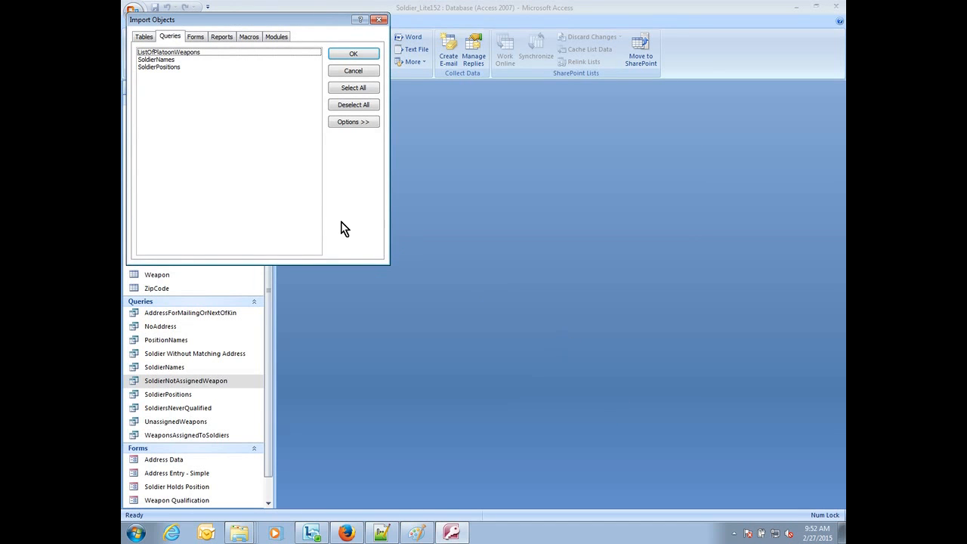
{"action": "left_click", "coordinate": [205, 52]}
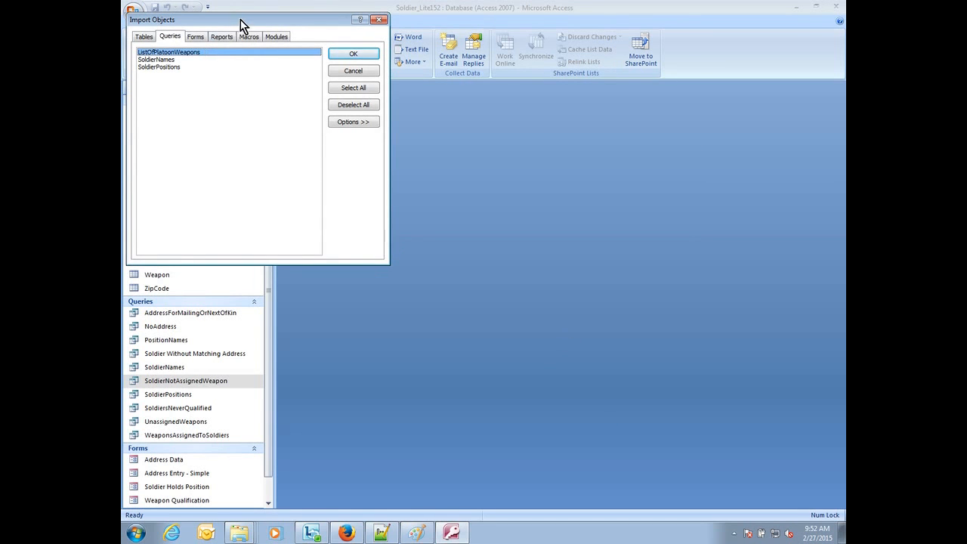
{"action": "left_click_drag", "start_coordinate": [240, 24], "coordinate": [416, 127]}
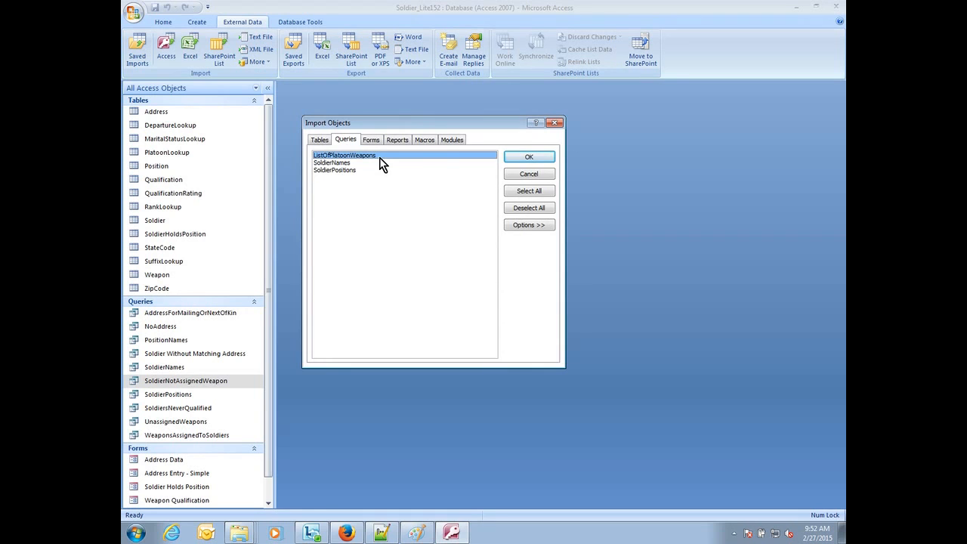
{"action": "left_click", "coordinate": [530, 157]}
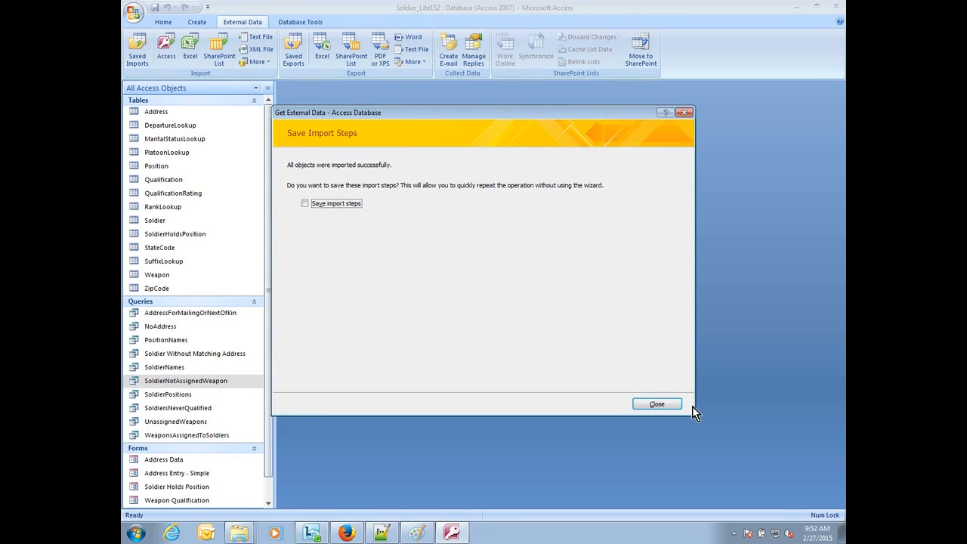
{"action": "left_click", "coordinate": [660, 402]}
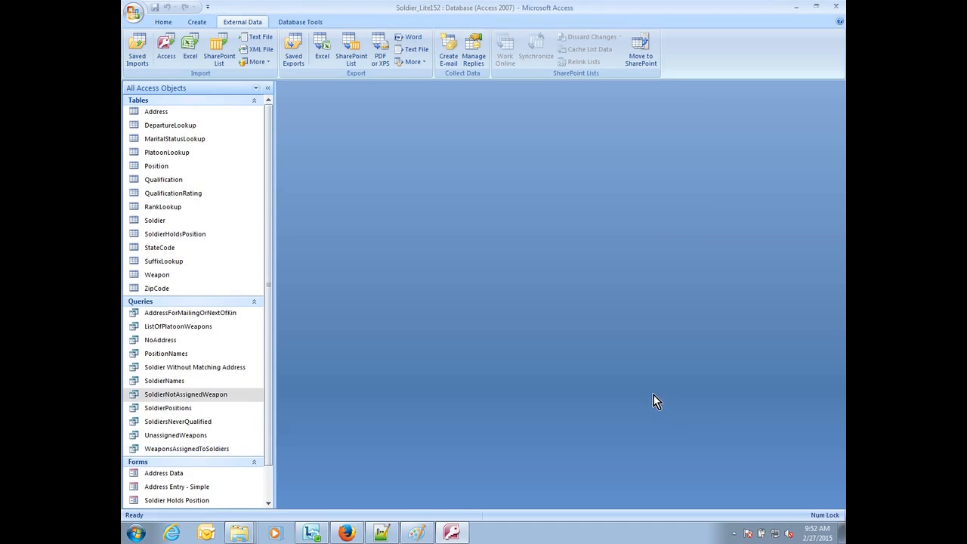
Step: Run the ListOfPlatoonWeapons query to look over its records, and close its datasheet
{"action": "left_click", "coordinate": [181, 327]}
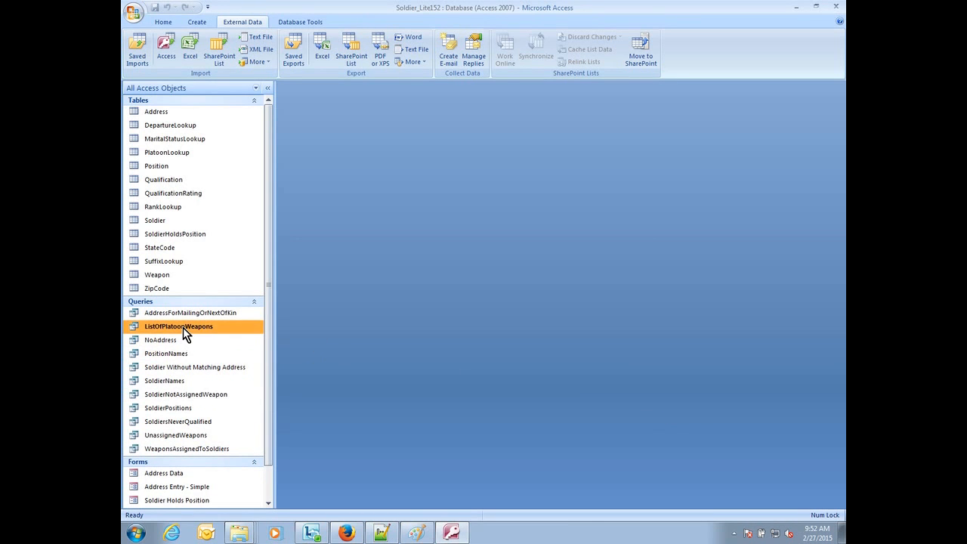
{"action": "double_click", "coordinate": [183, 327]}
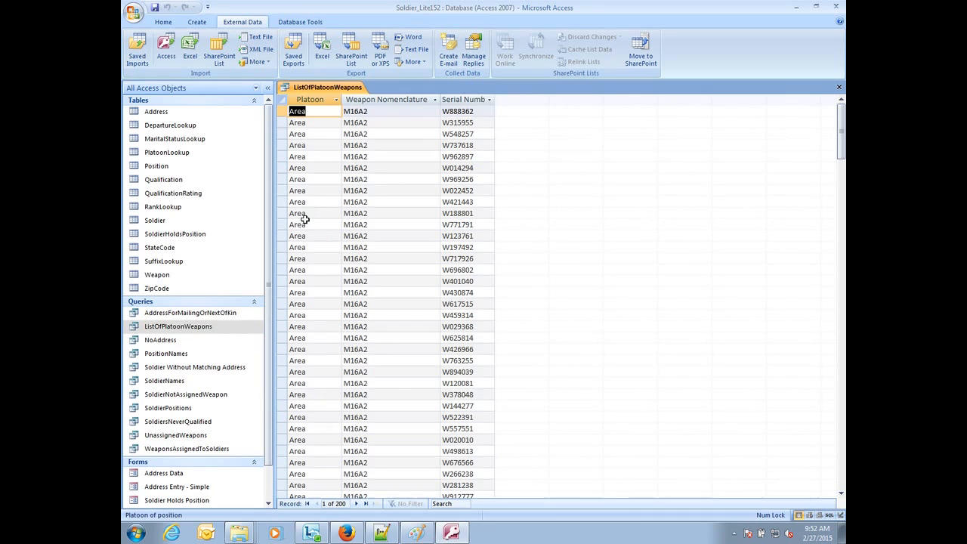
{"action": "right_click", "coordinate": [315, 89]}
{"action": "left_click", "coordinate": [325, 111]}
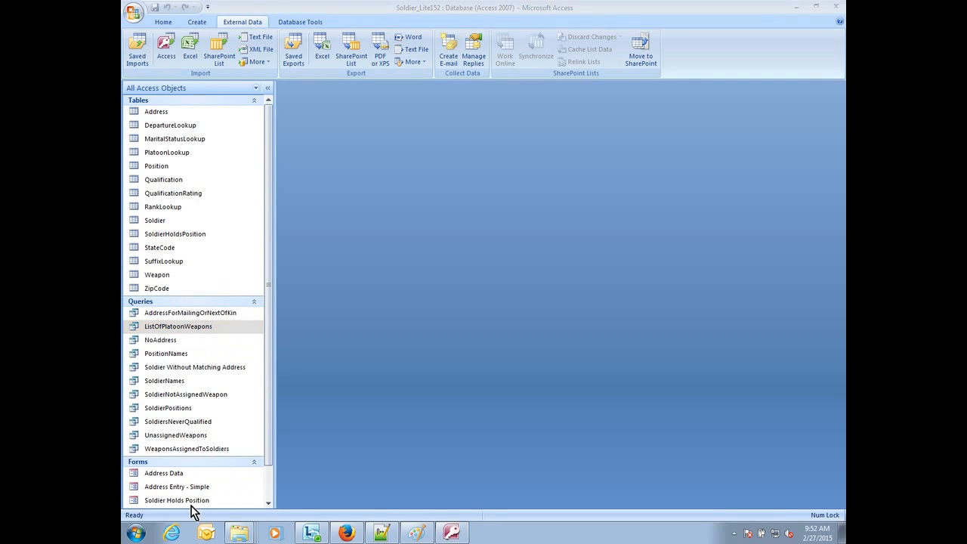
Step: Reopen the ListOfPlatoonWeapons query and switch it to Design view
{"action": "double_click", "coordinate": [199, 327]}
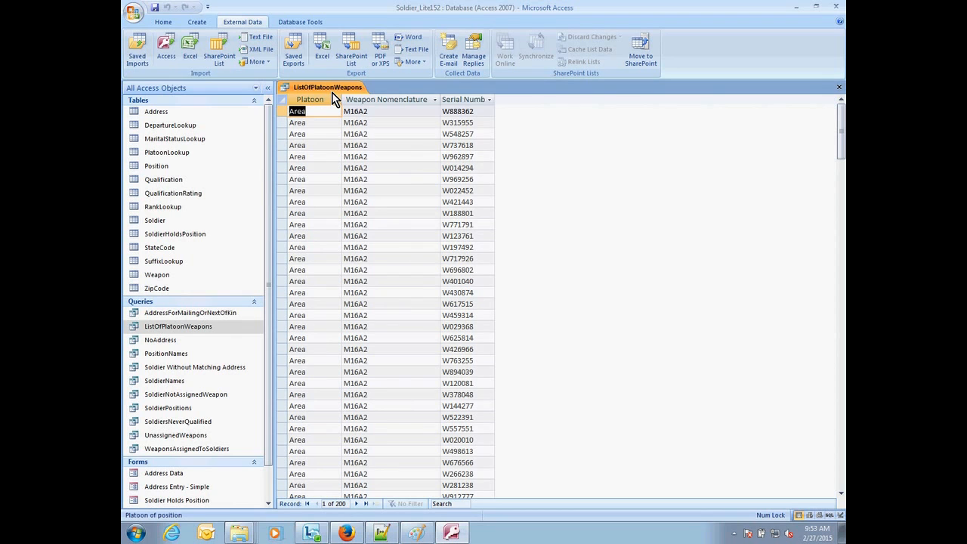
{"action": "left_click", "coordinate": [164, 22]}
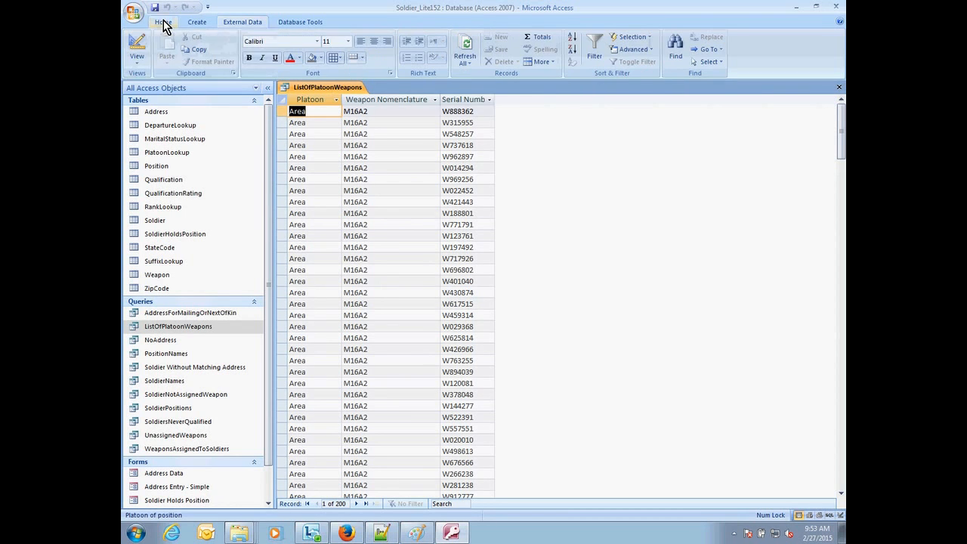
{"action": "left_click", "coordinate": [138, 52]}
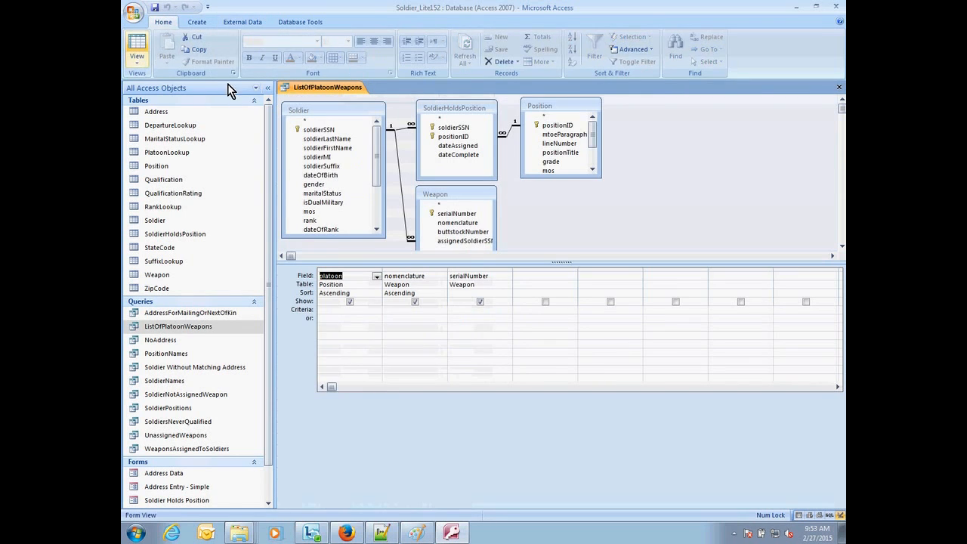
Step: Inspect the join properties between Soldier and SoldierHoldsPosition, and check the query's datasheet before returning to its design
{"action": "left_click", "coordinate": [464, 204]}
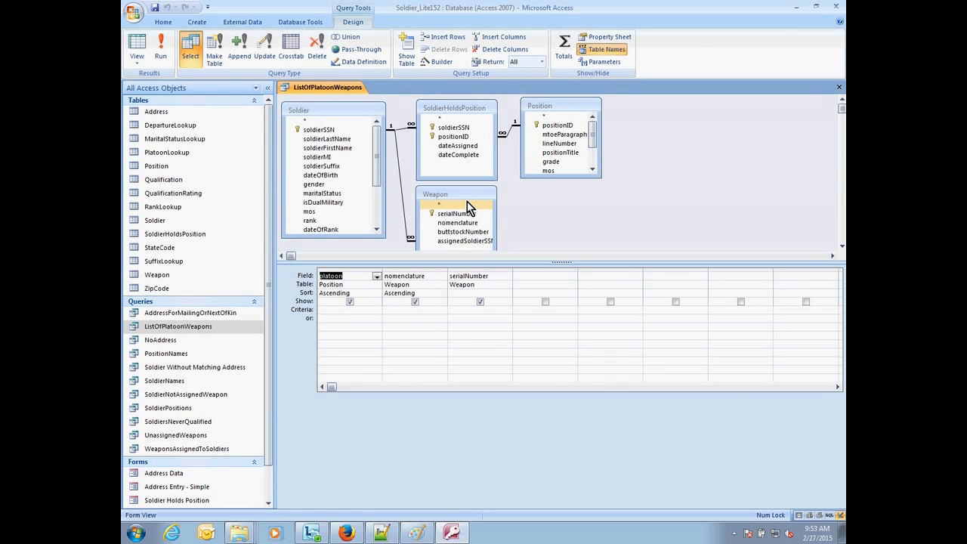
{"action": "left_click", "coordinate": [403, 130]}
{"action": "right_click", "coordinate": [403, 130]}
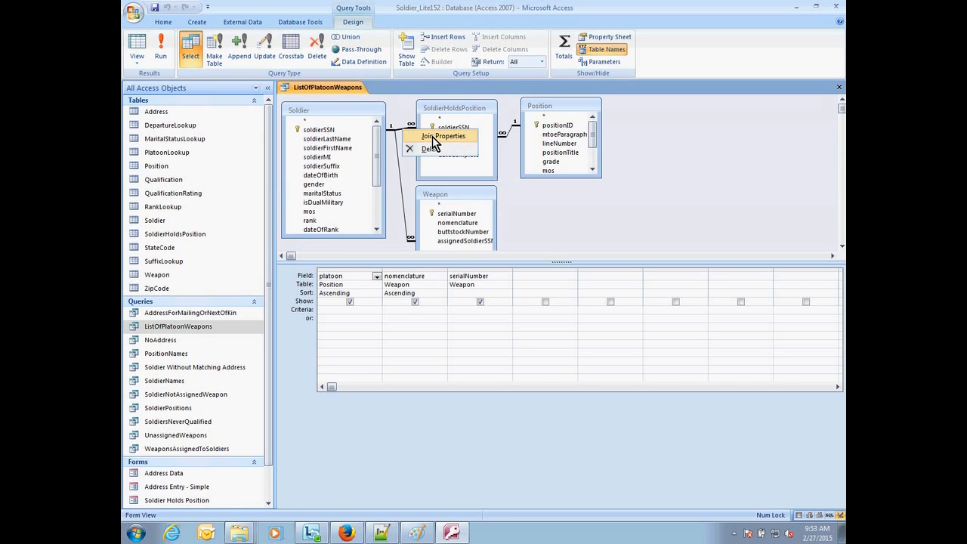
{"action": "left_click", "coordinate": [436, 137]}
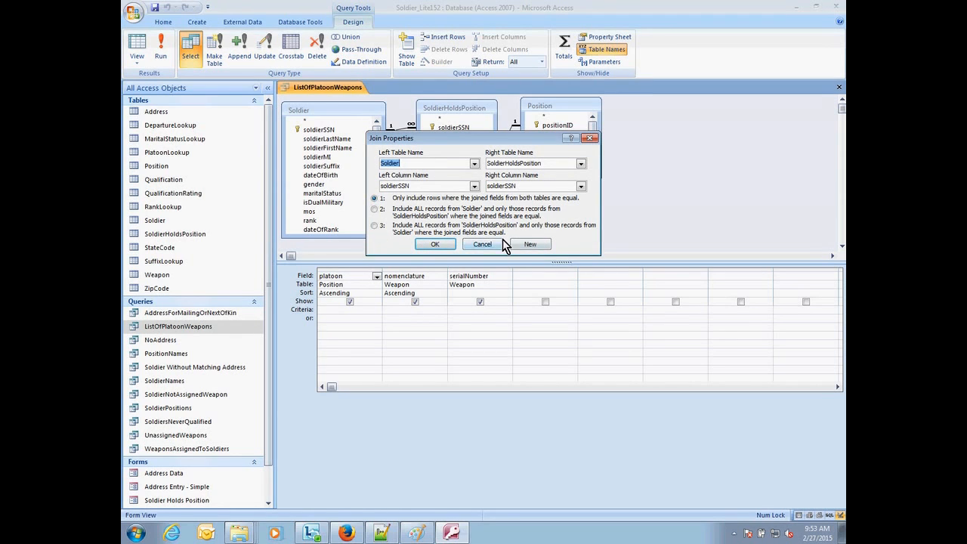
{"action": "left_click", "coordinate": [436, 244]}
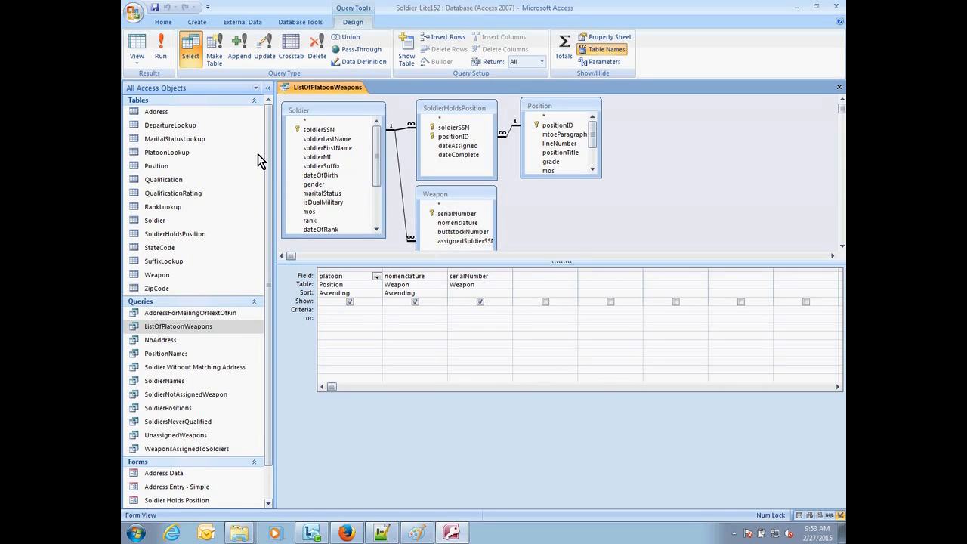
{"action": "left_click", "coordinate": [144, 54]}
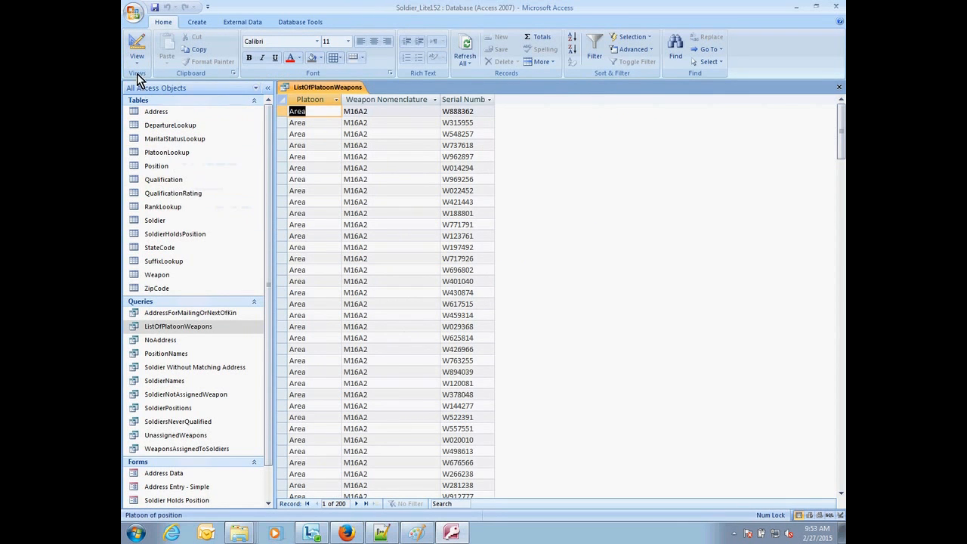
{"action": "left_click", "coordinate": [136, 48]}
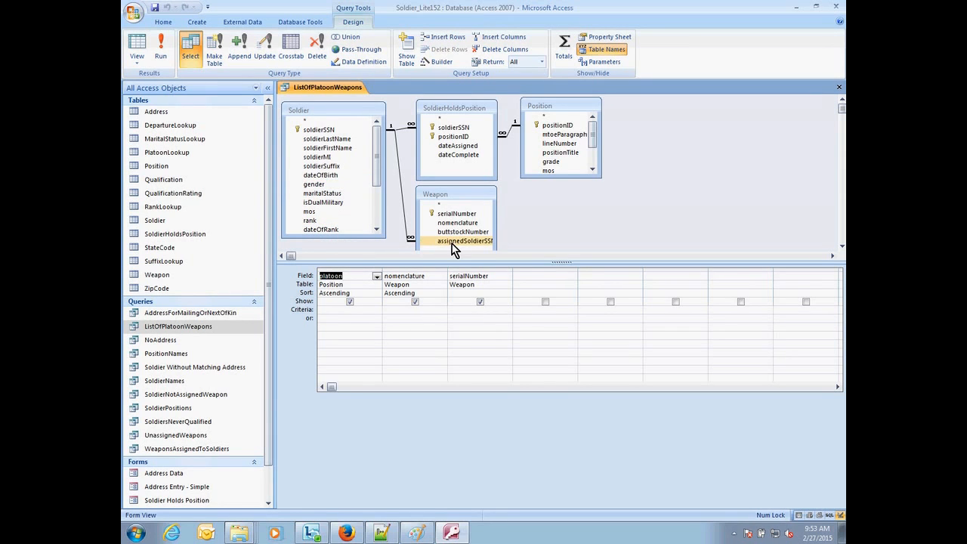
Step: Add the Total row to the query's design grid and check the sort settings of platoon and nomenclature
{"action": "left_click", "coordinate": [567, 55]}
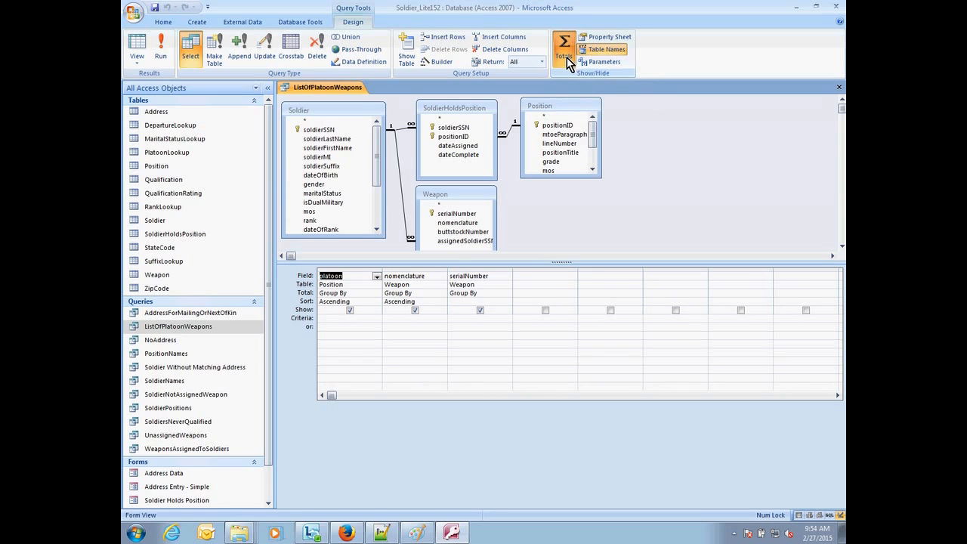
{"action": "left_click", "coordinate": [320, 302]}
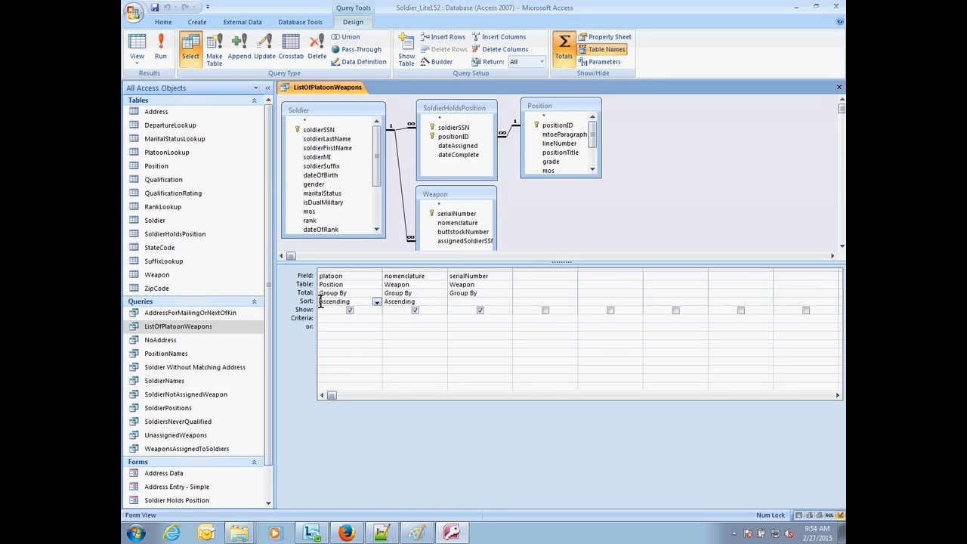
{"action": "left_click", "coordinate": [386, 302]}
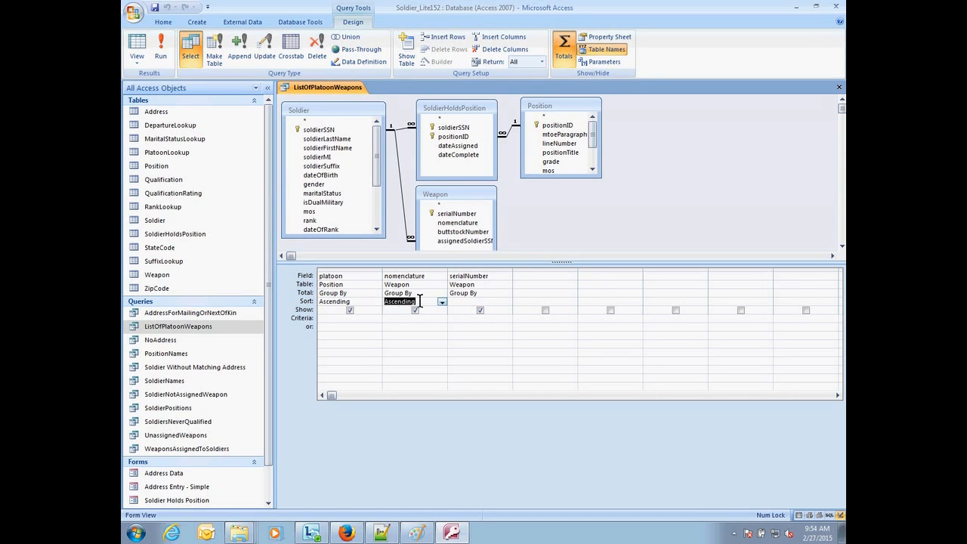
{"action": "left_click", "coordinate": [480, 310]}
Step: Save the query under the new name CountOfPlatoonWeapons
{"action": "key", "text": "F12"}
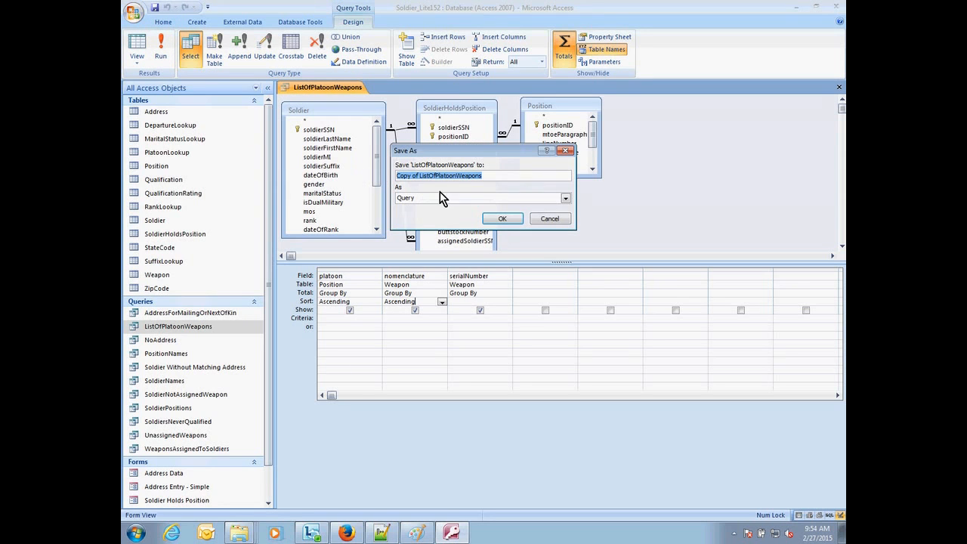
{"action": "left_click_drag", "start_coordinate": [490, 176], "coordinate": [350, 181]}
{"action": "type", "text": "Co"}
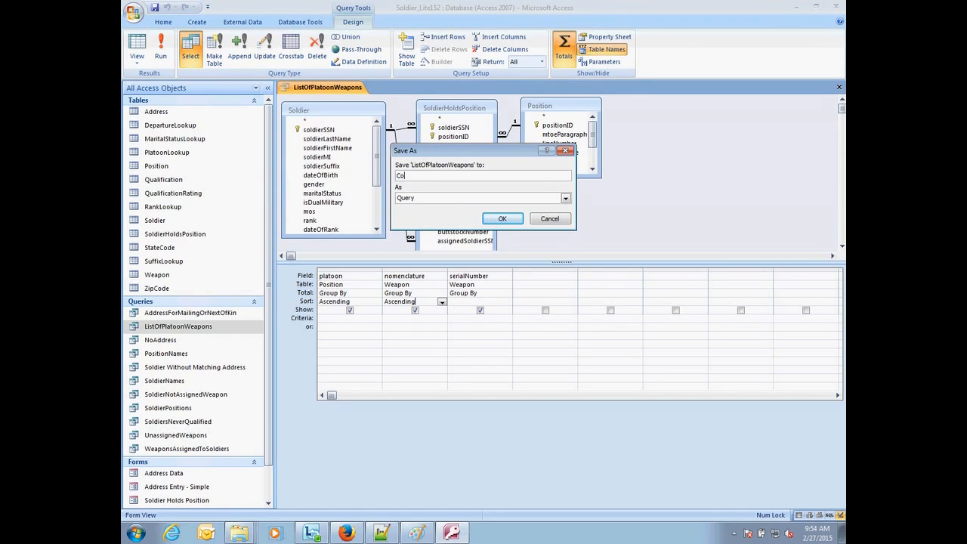
{"action": "type", "text": "untOfPlatoonWeapons"}
{"action": "key", "text": "Return"}
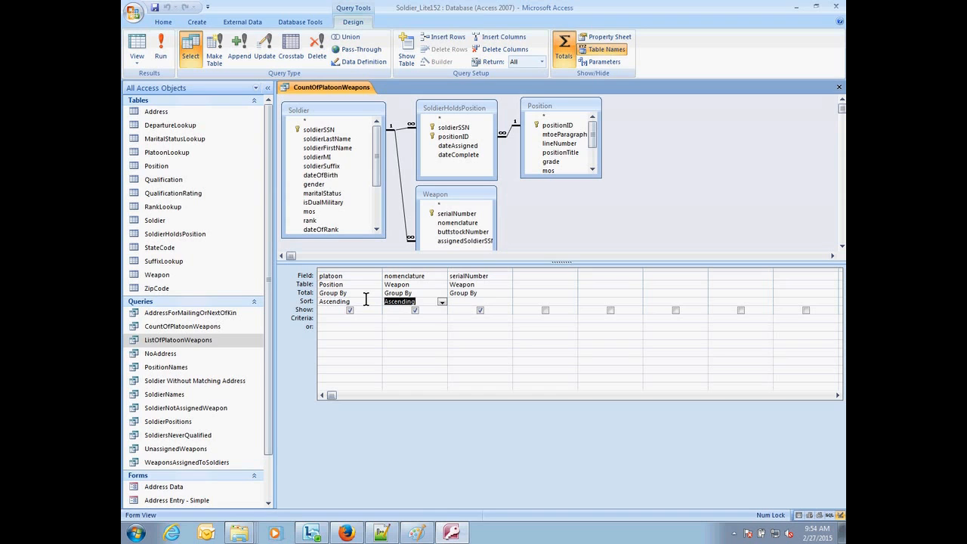
Step: Try Count as the total for the nomenclature field, view the resulting datasheet, and return to Design view
{"action": "left_click", "coordinate": [438, 294]}
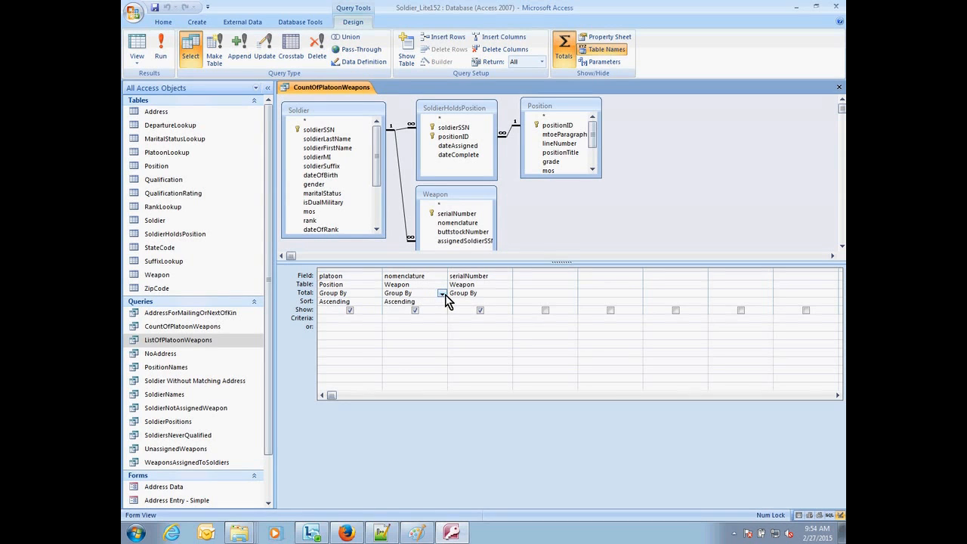
{"action": "left_click", "coordinate": [443, 293]}
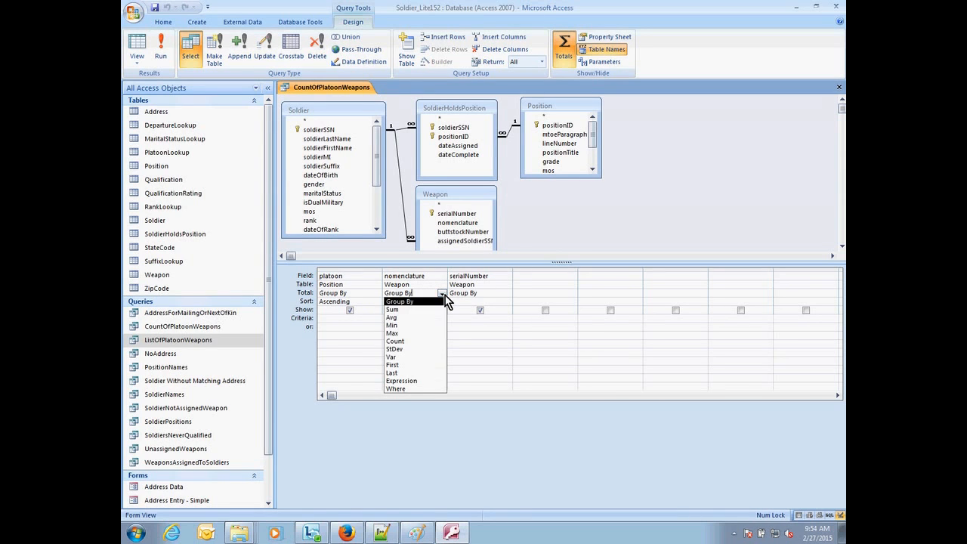
{"action": "left_click", "coordinate": [419, 344]}
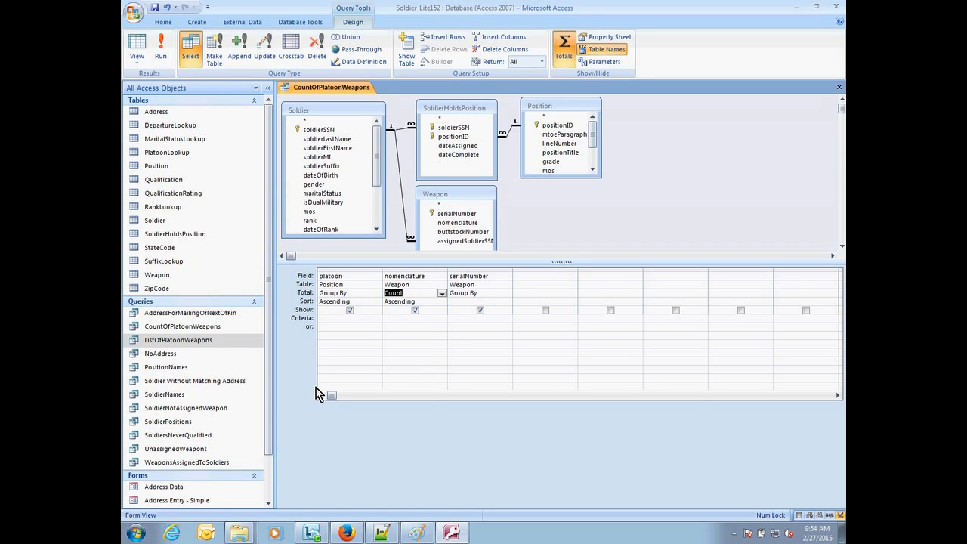
{"action": "left_click", "coordinate": [181, 509]}
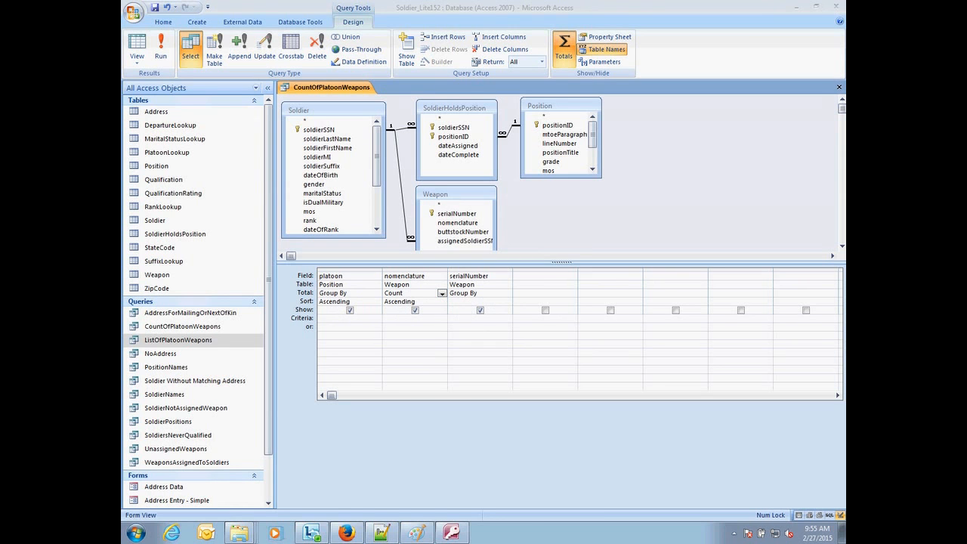
{"action": "left_click", "coordinate": [146, 51]}
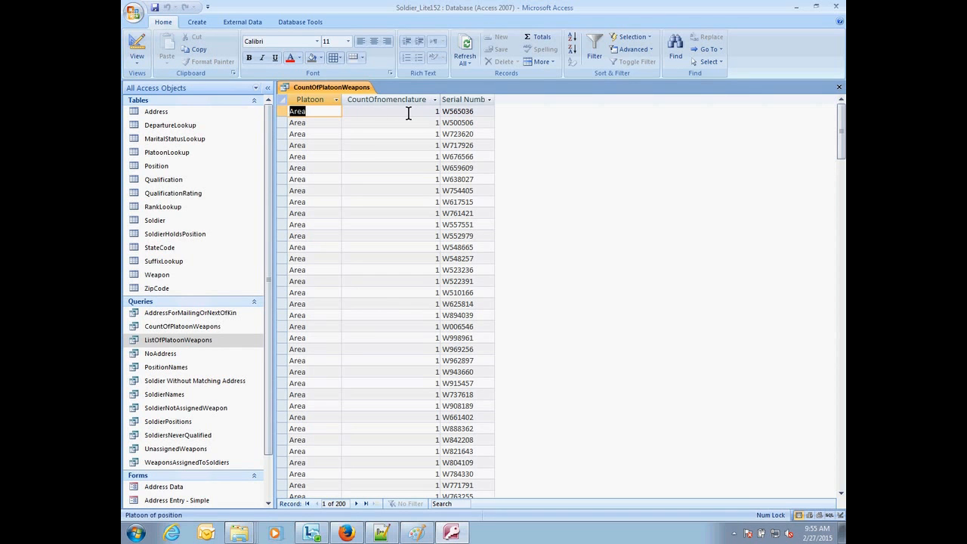
{"action": "left_click", "coordinate": [140, 53]}
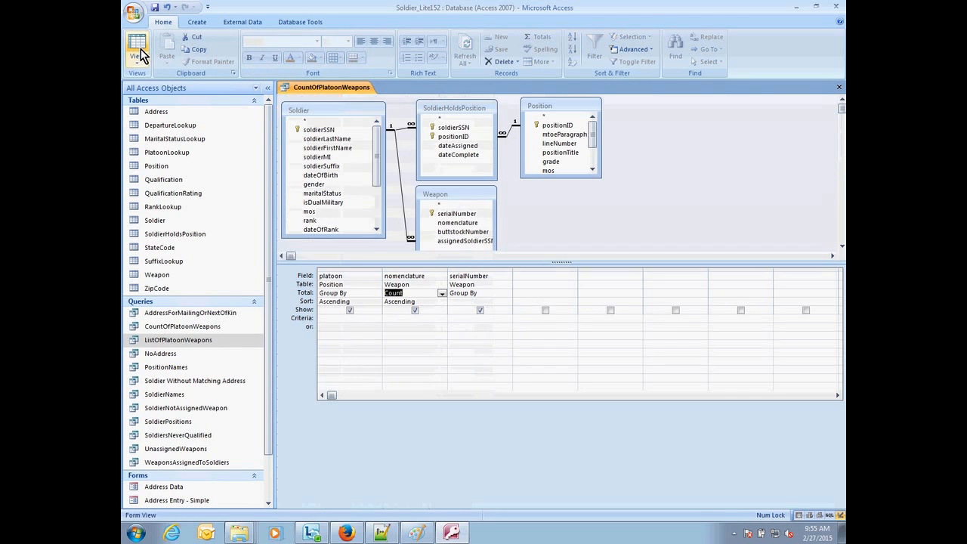
Step: Set the nomenclature total to Group By and the serialNumber total to Count, and view the query results
{"action": "left_click", "coordinate": [442, 294]}
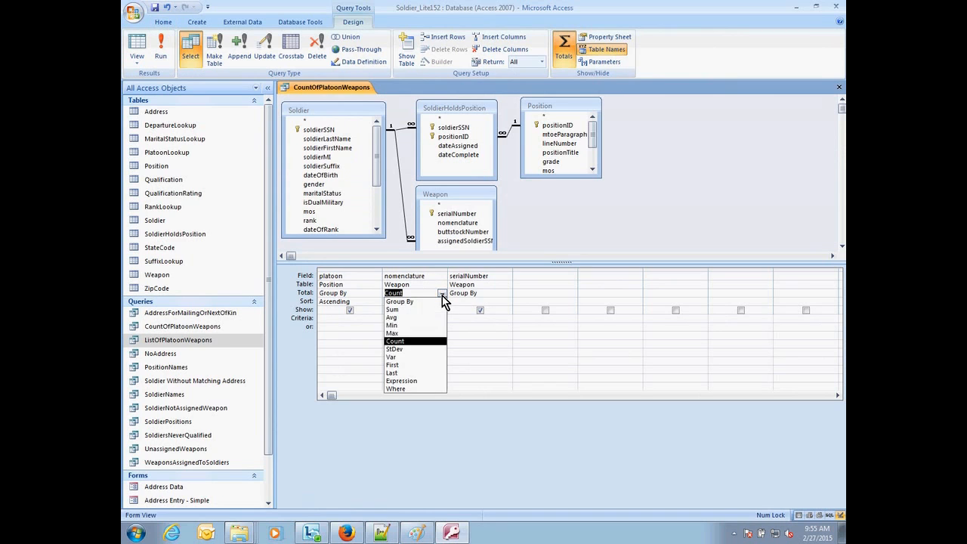
{"action": "left_click", "coordinate": [420, 303]}
{"action": "left_click", "coordinate": [475, 294]}
{"action": "left_click", "coordinate": [508, 294]}
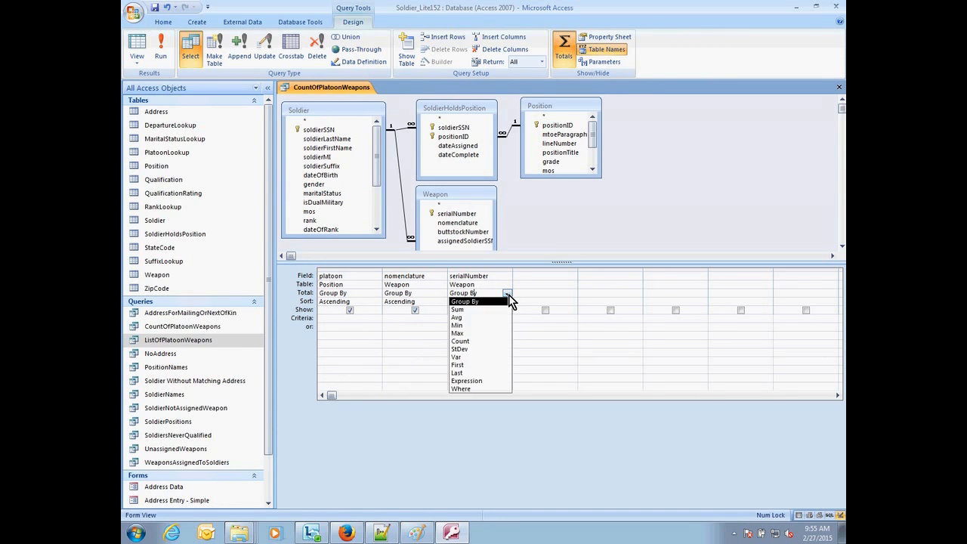
{"action": "left_click", "coordinate": [491, 342]}
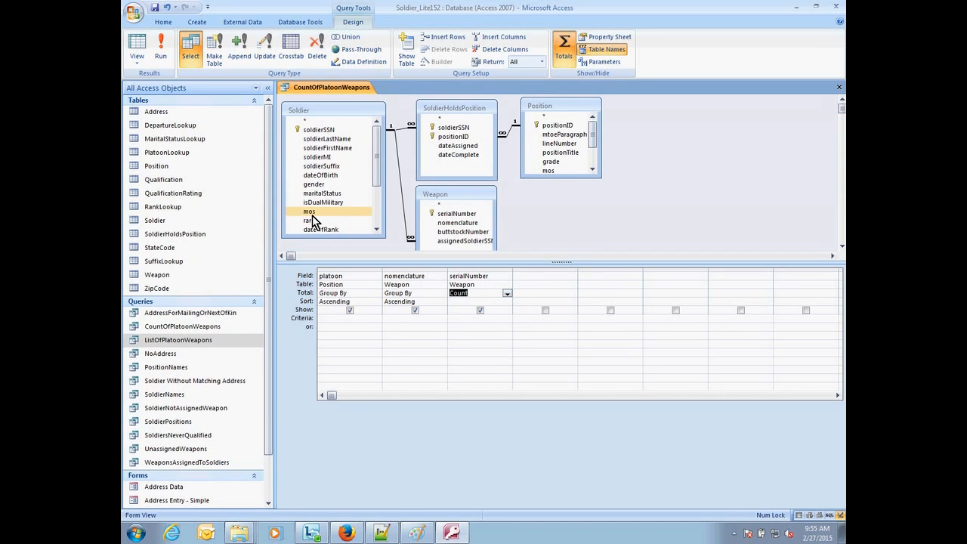
{"action": "left_click", "coordinate": [137, 47]}
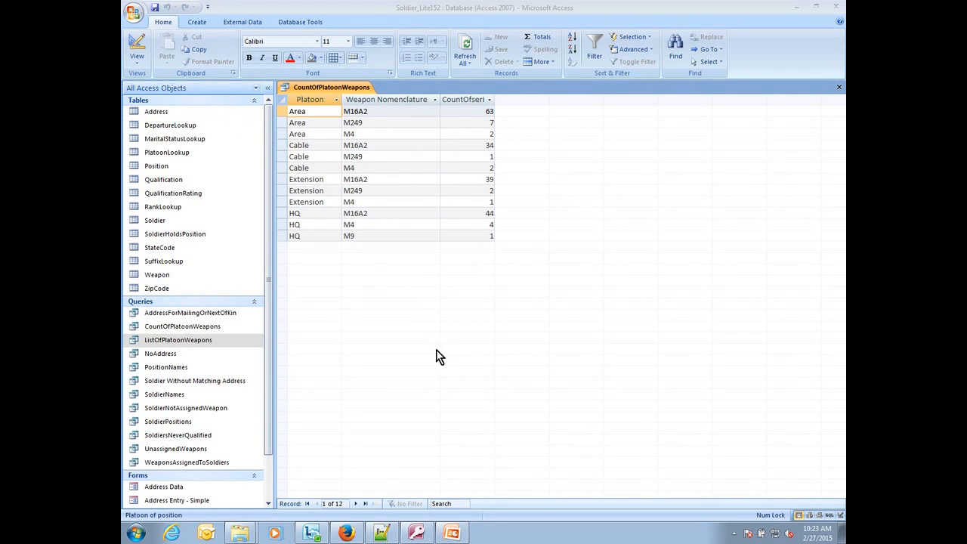
Step: Add the Soldier table's departure field to the query's design grid and set its total to Where
{"action": "left_click", "coordinate": [137, 43]}
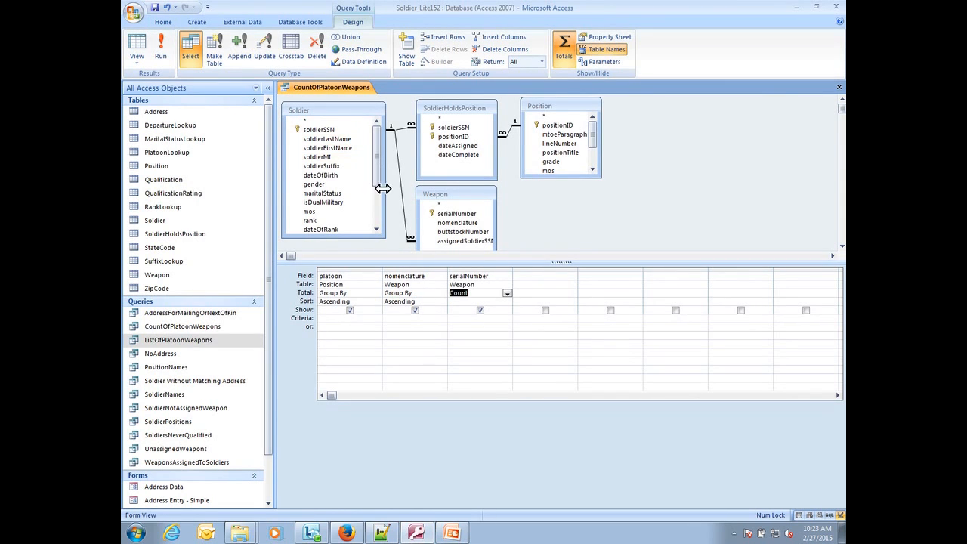
{"action": "left_click", "coordinate": [540, 276]}
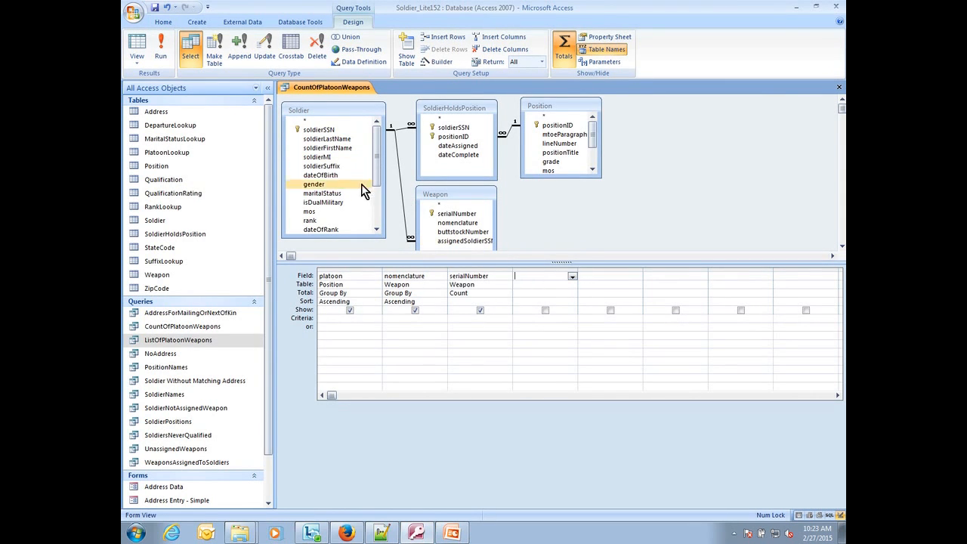
{"action": "left_click_drag", "start_coordinate": [380, 129], "coordinate": [380, 203]}
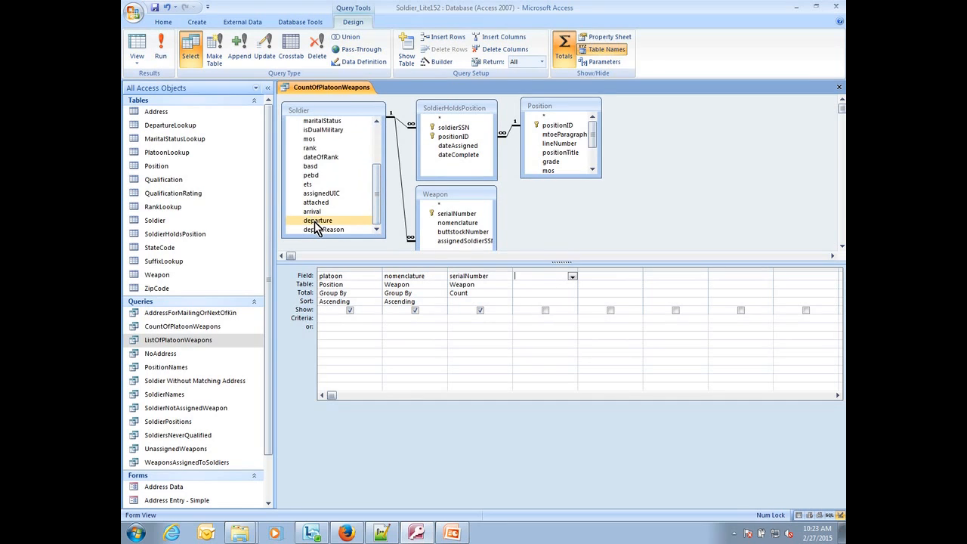
{"action": "left_click_drag", "start_coordinate": [314, 222], "coordinate": [529, 278]}
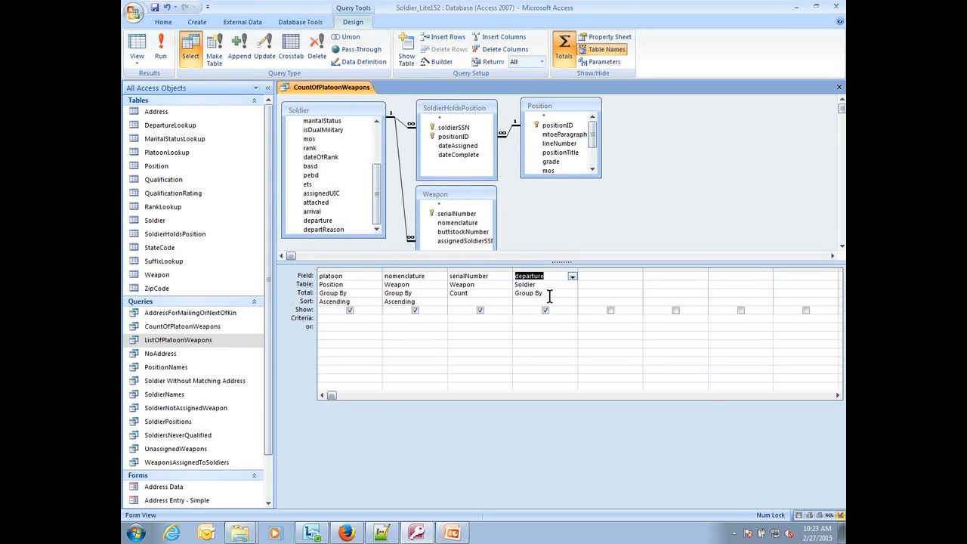
{"action": "left_click", "coordinate": [546, 293]}
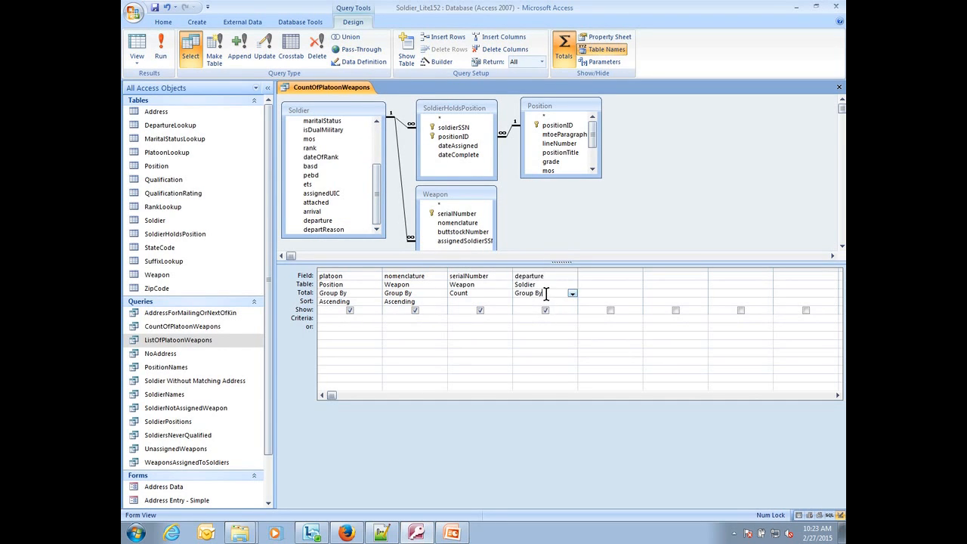
{"action": "left_click", "coordinate": [573, 294]}
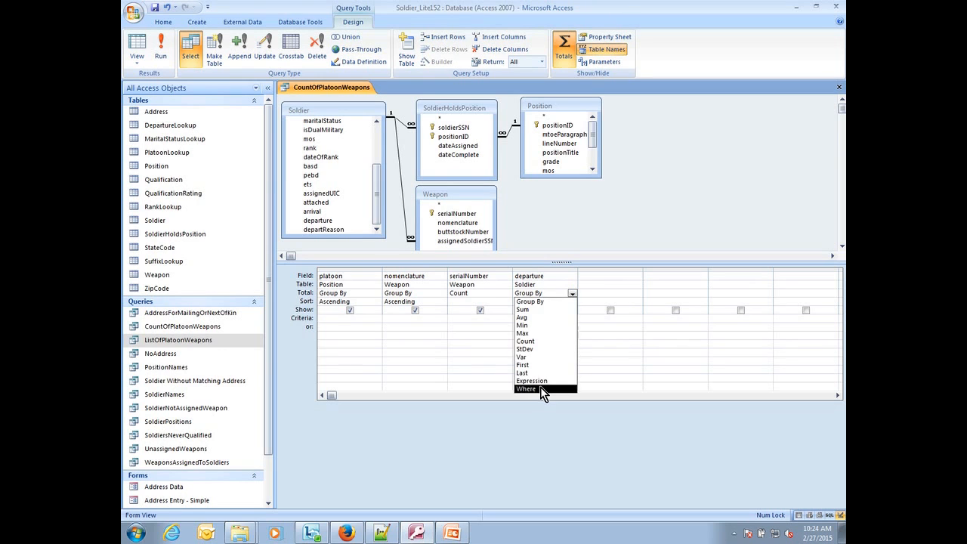
{"action": "left_click", "coordinate": [540, 387]}
Step: Set the departure criterion to >date() and view the query results
{"action": "left_click", "coordinate": [538, 319]}
{"action": "type", "text": ">date("}
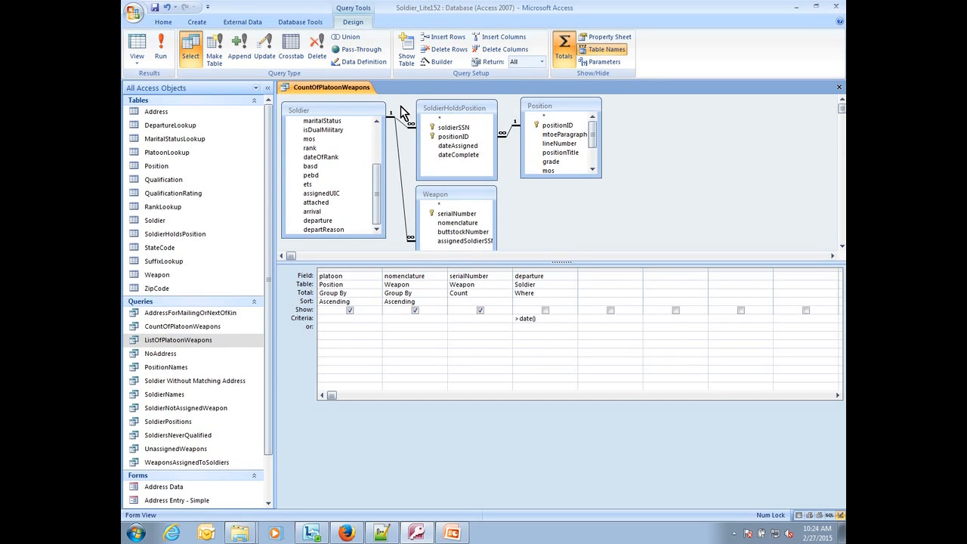
{"action": "left_click", "coordinate": [136, 51]}
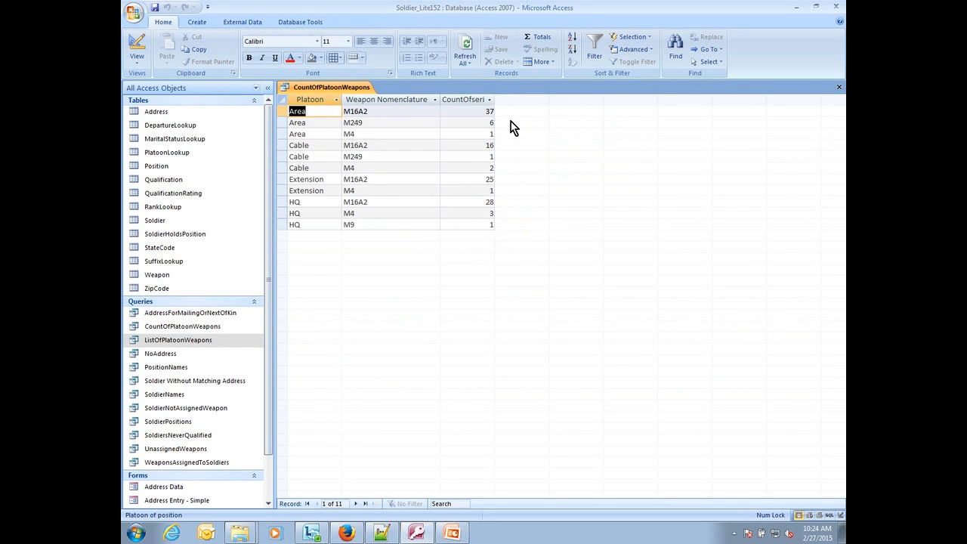
Step: Check the Date() and Now() tip slide in PowerPoint, extend the departure criterion in Access to >Date()+90, and view the results
{"action": "left_click", "coordinate": [145, 57]}
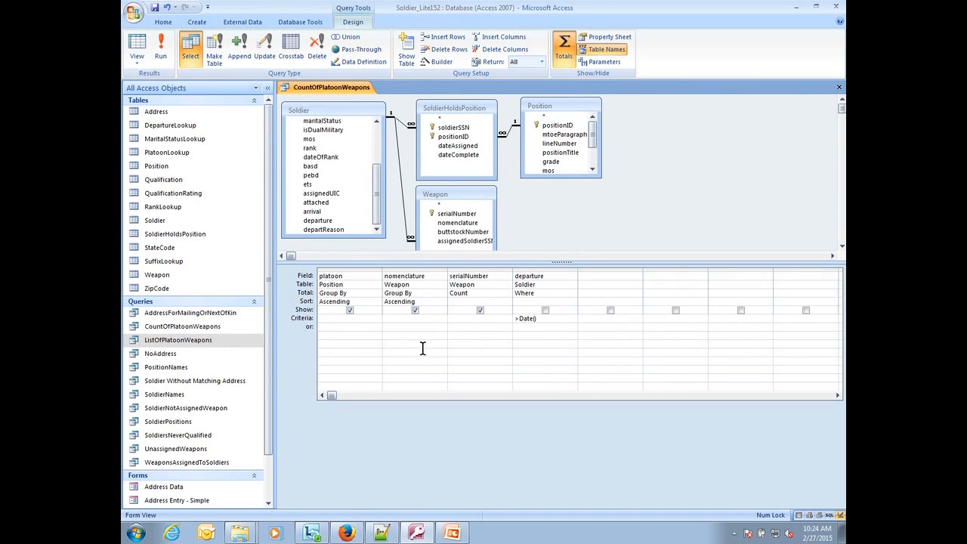
{"action": "left_click", "coordinate": [453, 534]}
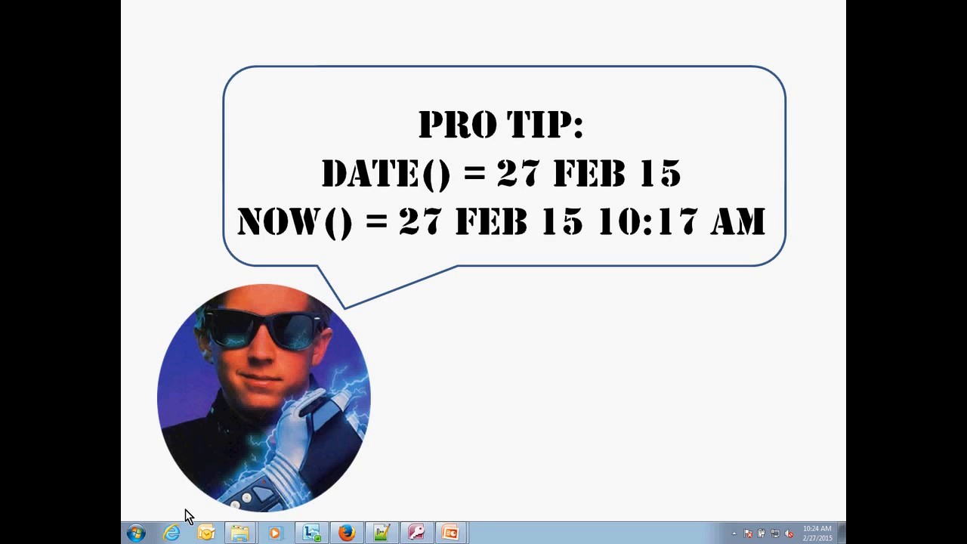
{"action": "left_click", "coordinate": [455, 535]}
{"action": "left_click", "coordinate": [546, 319]}
{"action": "type", "text": "+90"}
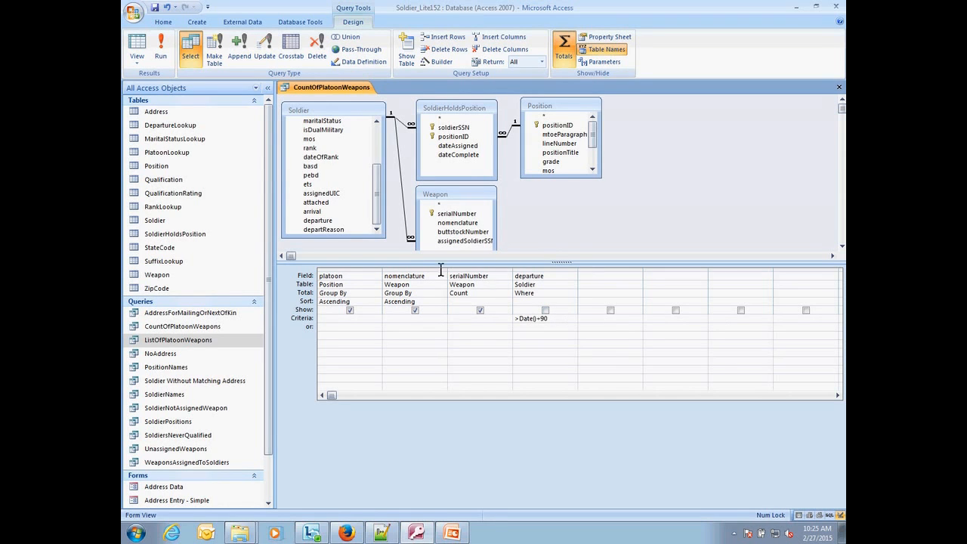
{"action": "left_click", "coordinate": [140, 56]}
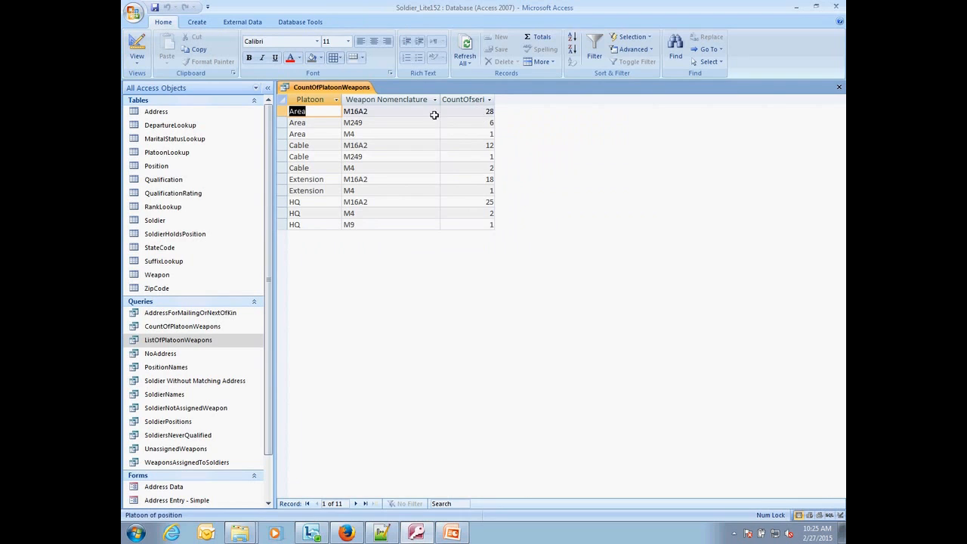
Step: Replace the departure criterion with >dateadd("m",3,date()) and view the query results
{"action": "left_click", "coordinate": [141, 56]}
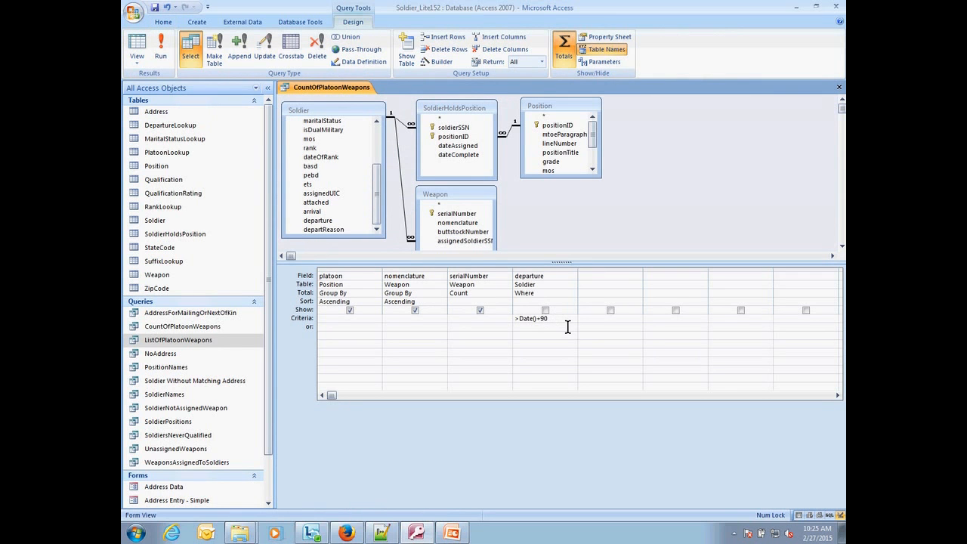
{"action": "key", "text": "BackSpace"}
{"action": "key", "text": "BackSpace"}
{"action": "key", "text": "BackSpace"}
{"action": "key", "text": "BackSpace"}
{"action": "key", "text": "BackSpace"}
{"action": "key", "text": "BackSpace"}
{"action": "key", "text": "BackSpace"}
{"action": "key", "text": "BackSpace"}
{"action": "key", "text": "BackSpace"}
{"action": "type", "text": ">dateadd\"m"}
{"action": "key", "text": "BackSpace"}
{"action": "key", "text": "BackSpace"}
{"action": "key", "text": "BackSpace"}
{"action": "type", "text": "(\"m\",3,date())"}
{"action": "left_click", "coordinate": [576, 338]}
{"action": "left_click", "coordinate": [137, 46]}
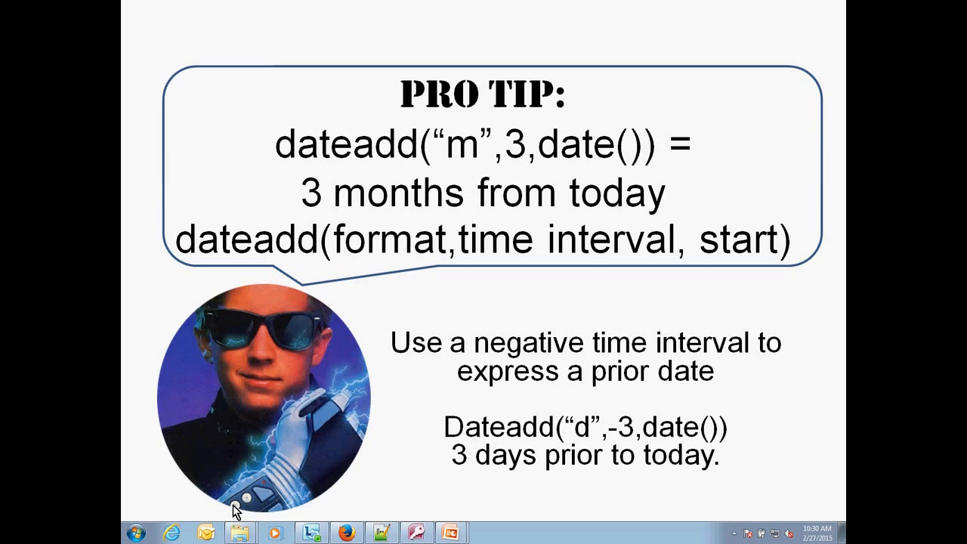
Step: Switch back to Access and close the CountOfPlatoonWeapons query, saving its design changes
{"action": "key", "text": "alt+Tab"}
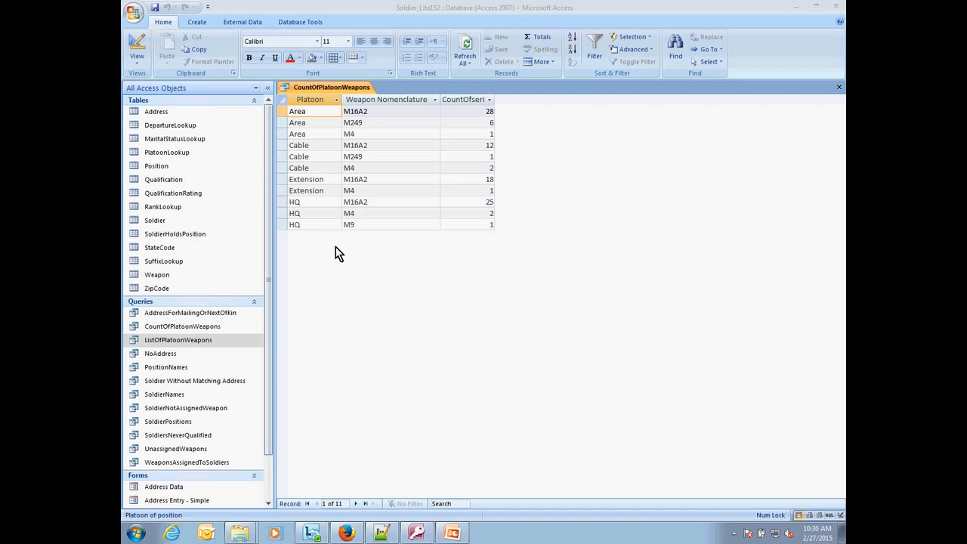
{"action": "right_click", "coordinate": [314, 88]}
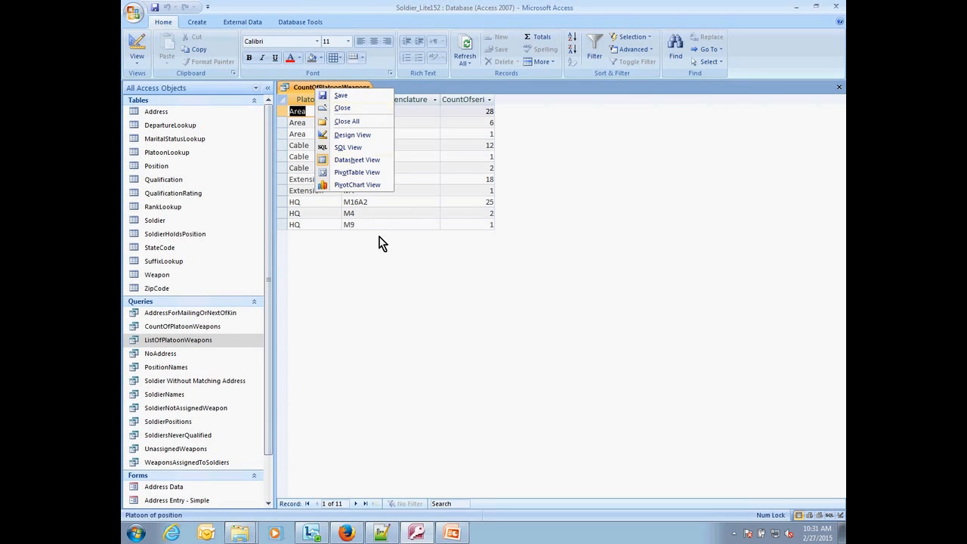
{"action": "left_click", "coordinate": [377, 246]}
{"action": "right_click", "coordinate": [330, 91]}
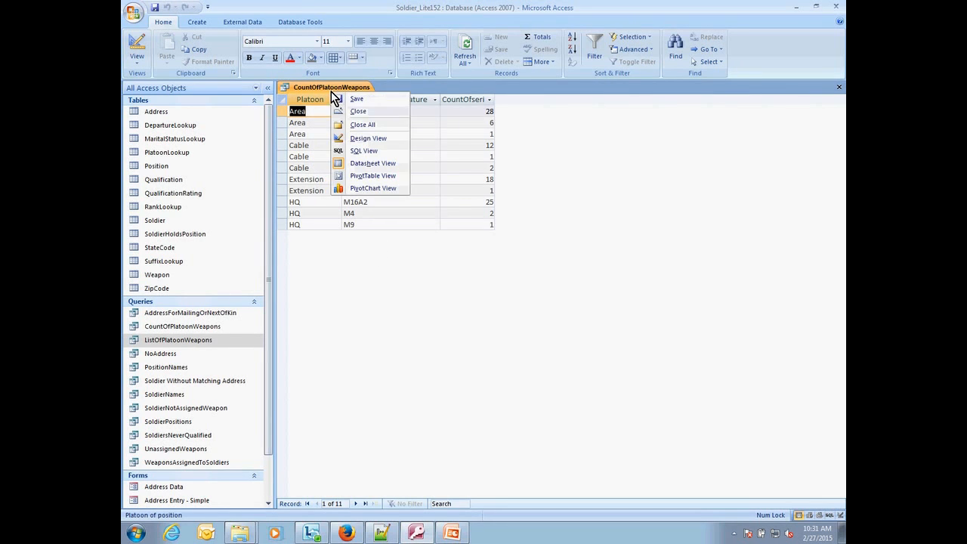
{"action": "left_click", "coordinate": [366, 113]}
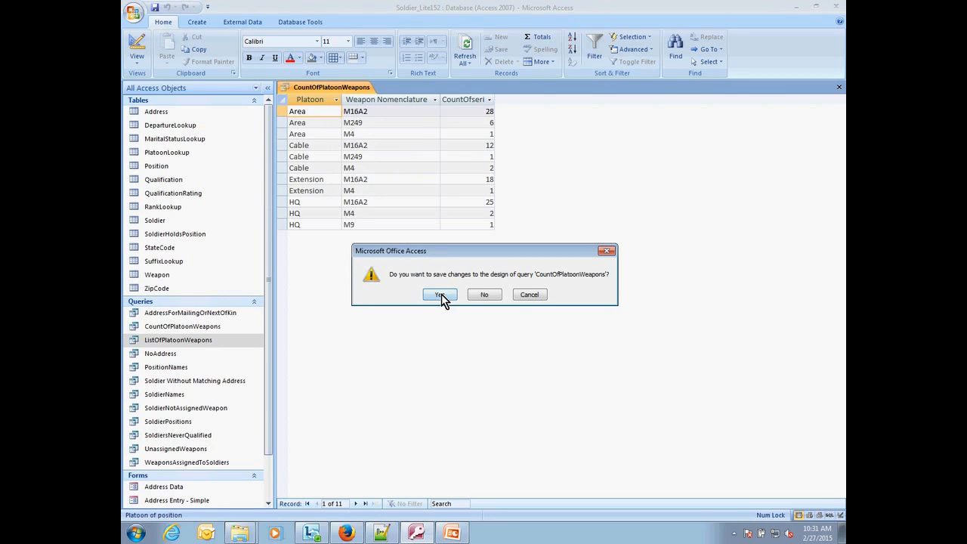
{"action": "left_click", "coordinate": [441, 295]}
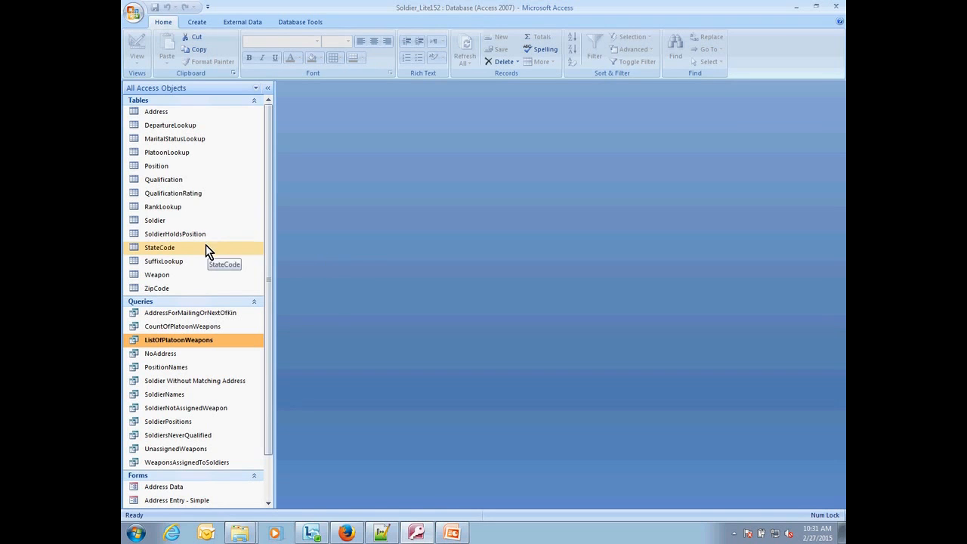
Step: Open the SoldierNotAssignedWeapon query in Design view and examine the join properties between Soldier and Weapon
{"action": "double_click", "coordinate": [207, 412]}
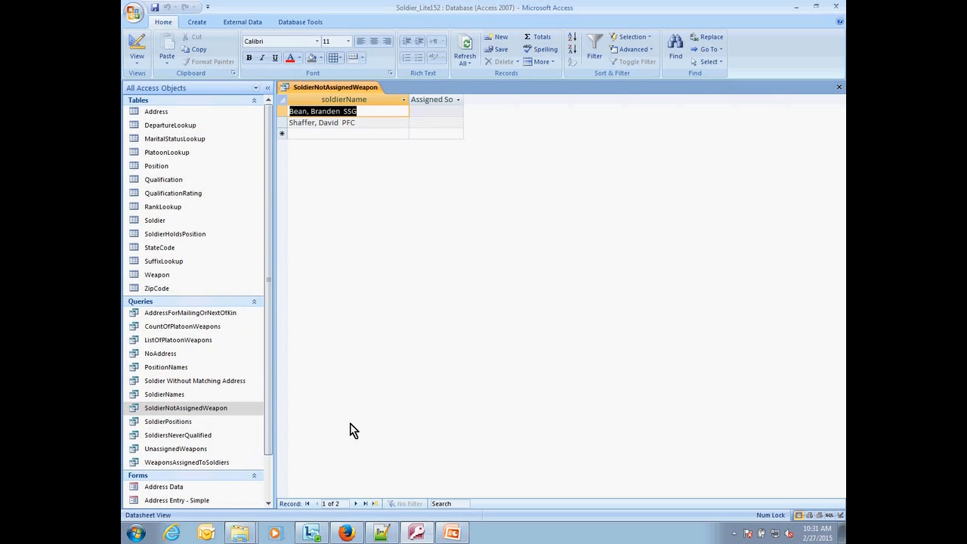
{"action": "left_click", "coordinate": [136, 57]}
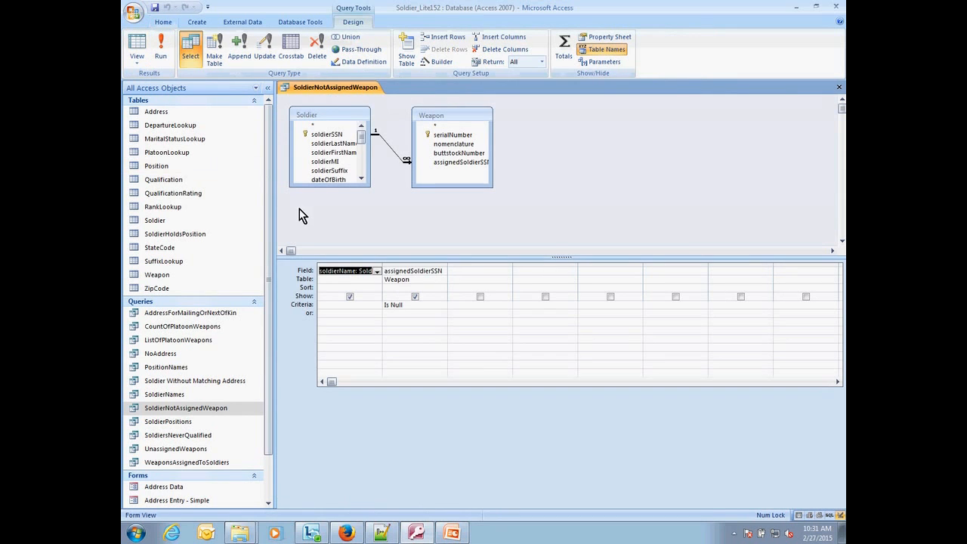
{"action": "left_click", "coordinate": [394, 152]}
{"action": "right_click", "coordinate": [396, 152]}
{"action": "left_click", "coordinate": [420, 156]}
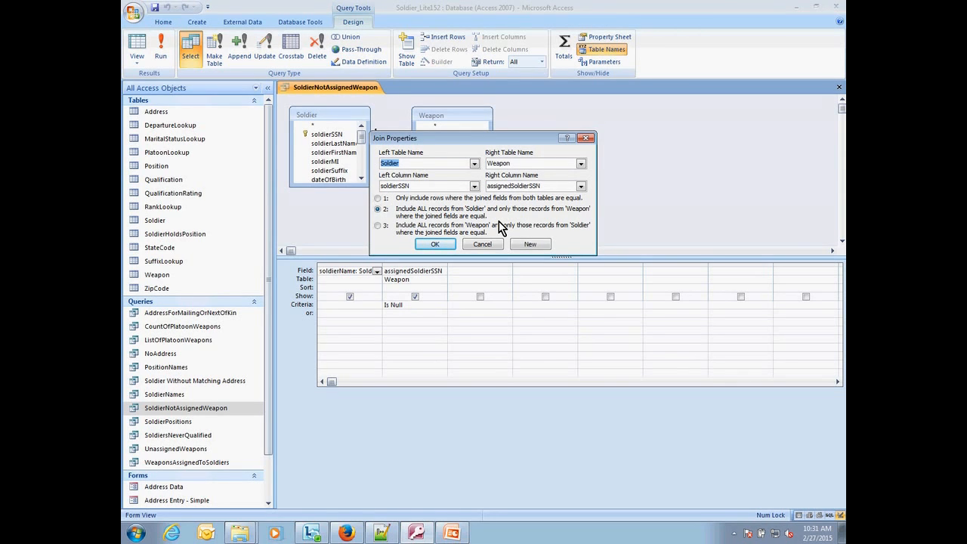
{"action": "left_click", "coordinate": [184, 506]}
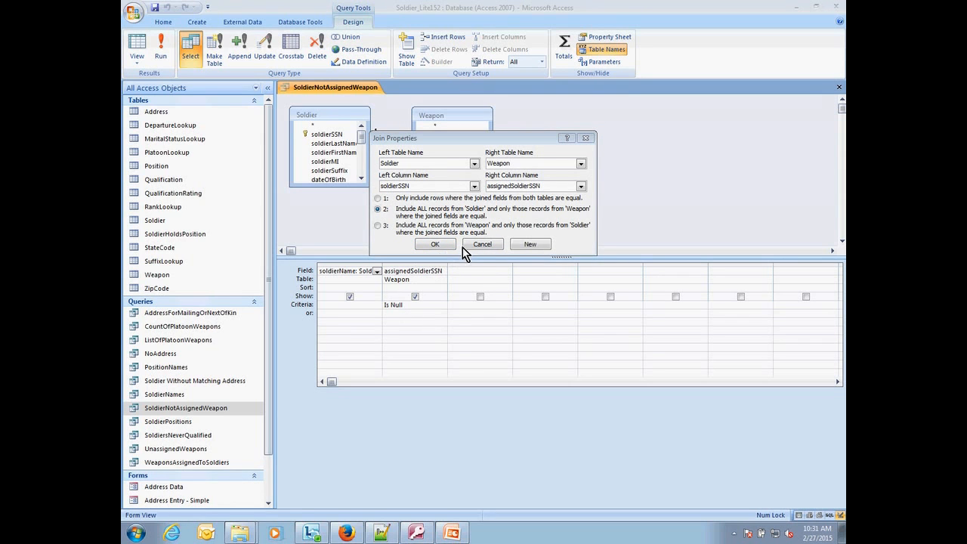
{"action": "left_click", "coordinate": [482, 244]}
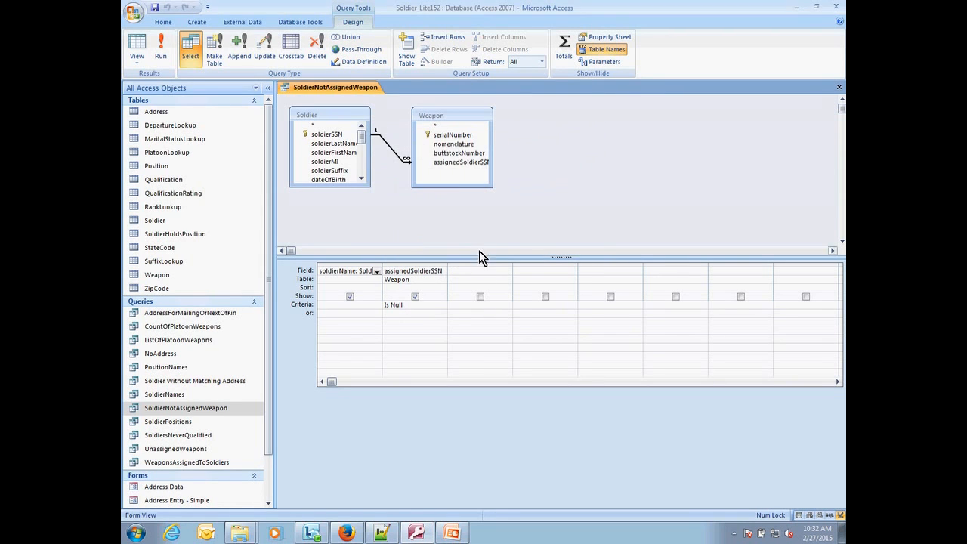
Step: Remove the Is Null criterion from assignedSoldierSSN, view the resulting datasheet, and return to Design view
{"action": "left_click_drag", "start_coordinate": [412, 304], "coordinate": [360, 302]}
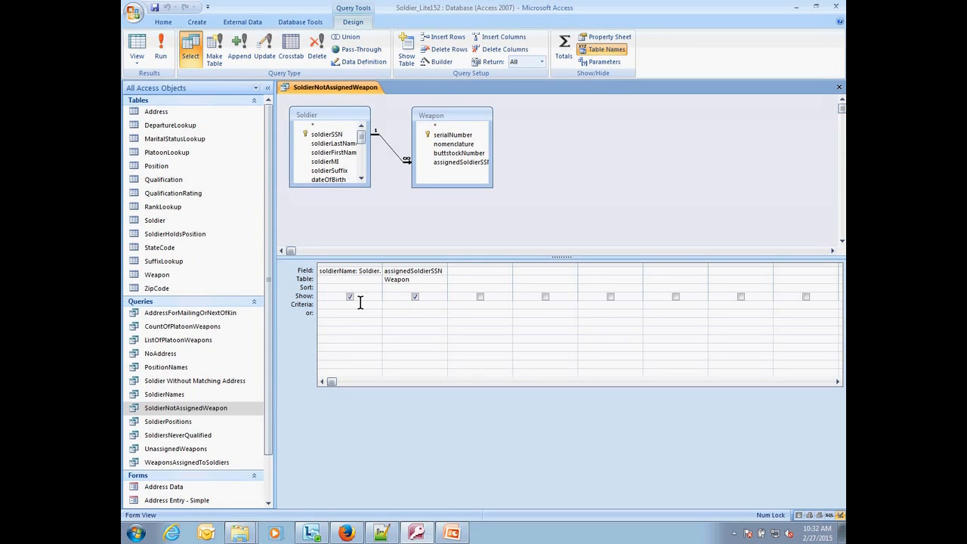
{"action": "left_click", "coordinate": [136, 47]}
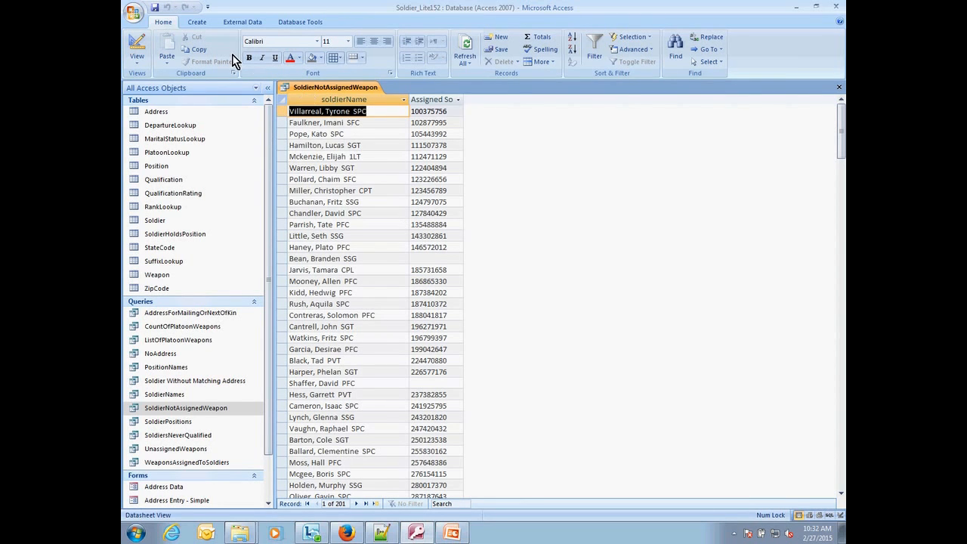
{"action": "left_click", "coordinate": [137, 50]}
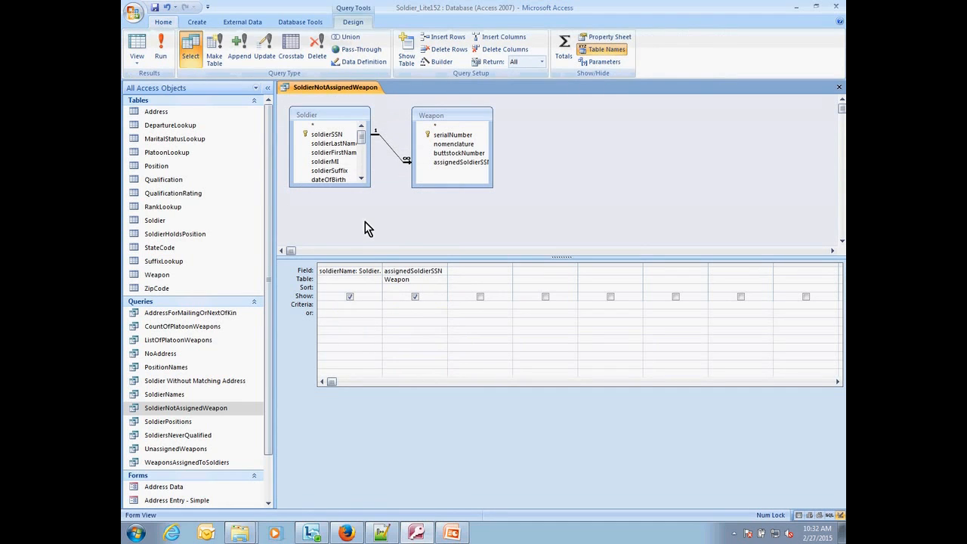
Step: Change the Soldier–Weapon join to include all records from Weapon and only the matching records from Soldier
{"action": "left_click", "coordinate": [419, 304]}
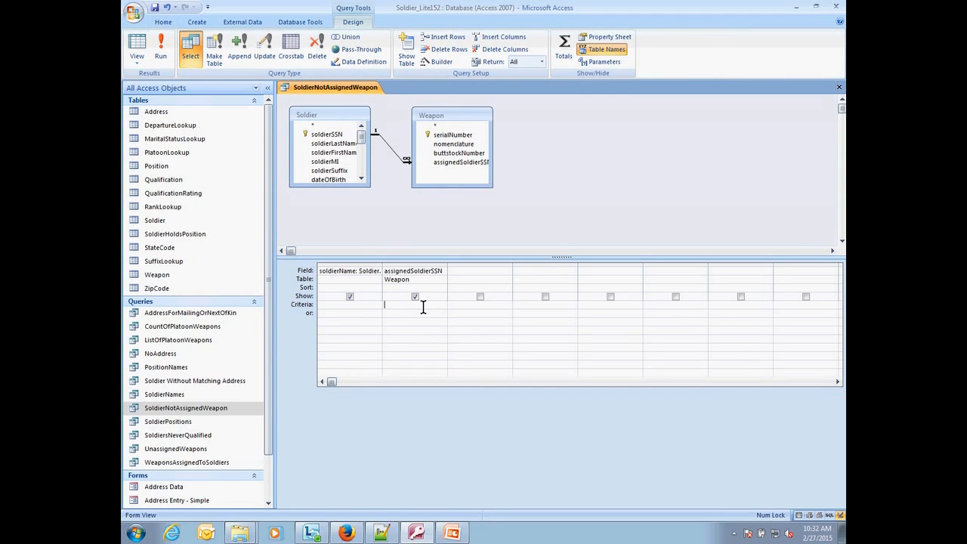
{"action": "left_click", "coordinate": [392, 150]}
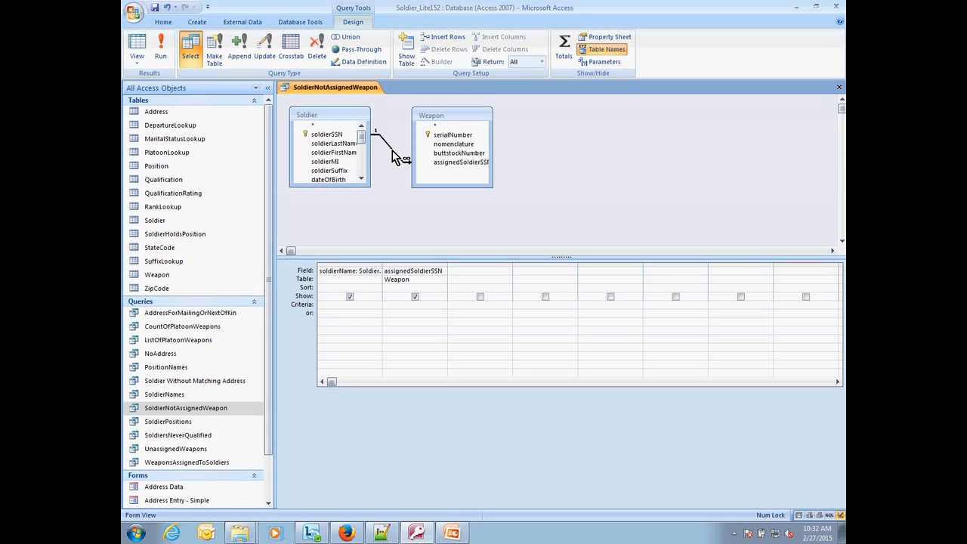
{"action": "right_click", "coordinate": [392, 151]}
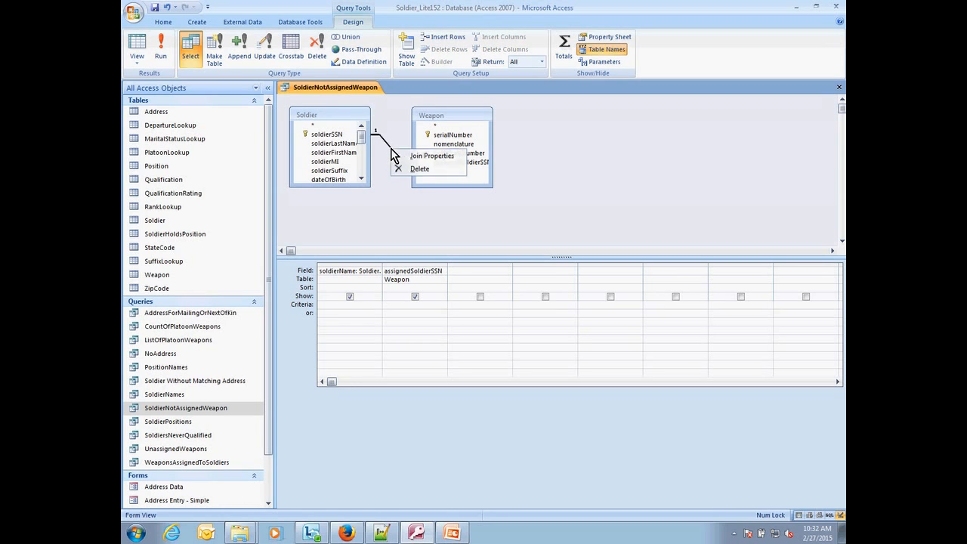
{"action": "left_click", "coordinate": [415, 156]}
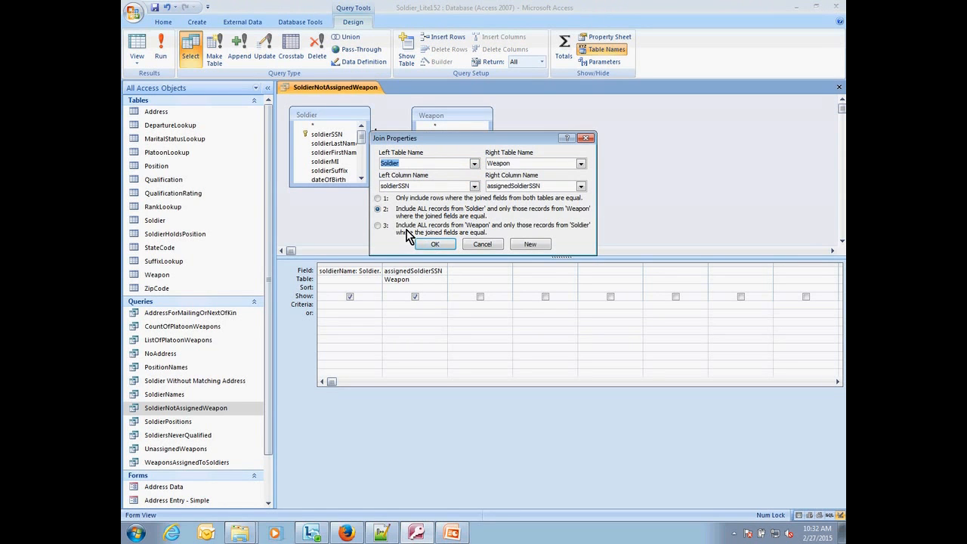
{"action": "left_click", "coordinate": [380, 226]}
{"action": "left_click", "coordinate": [435, 244]}
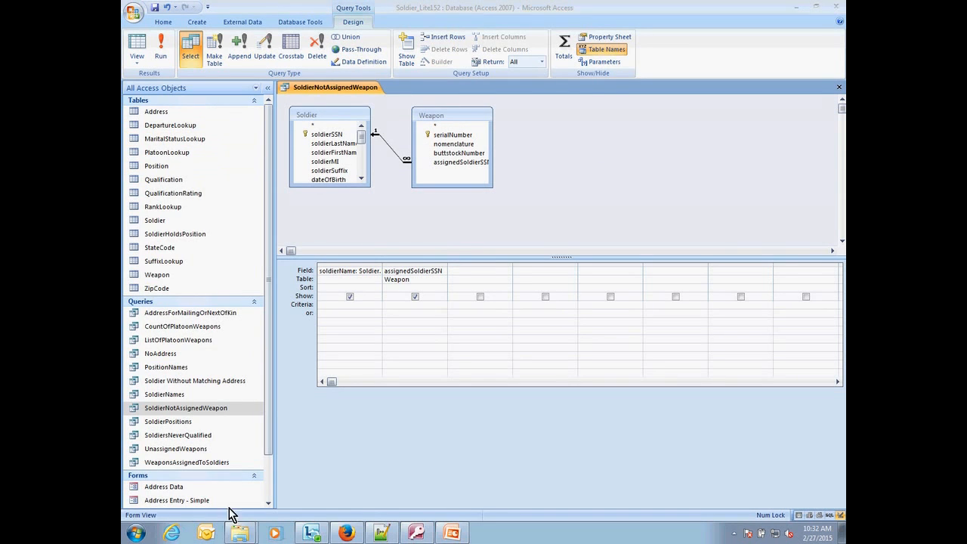
Step: Add Weapon's serialNumber as the first column of the design grid, sort it ascending, and run the query
{"action": "left_click", "coordinate": [448, 153]}
{"action": "left_click", "coordinate": [448, 134]}
{"action": "left_click_drag", "start_coordinate": [447, 135], "coordinate": [368, 272]}
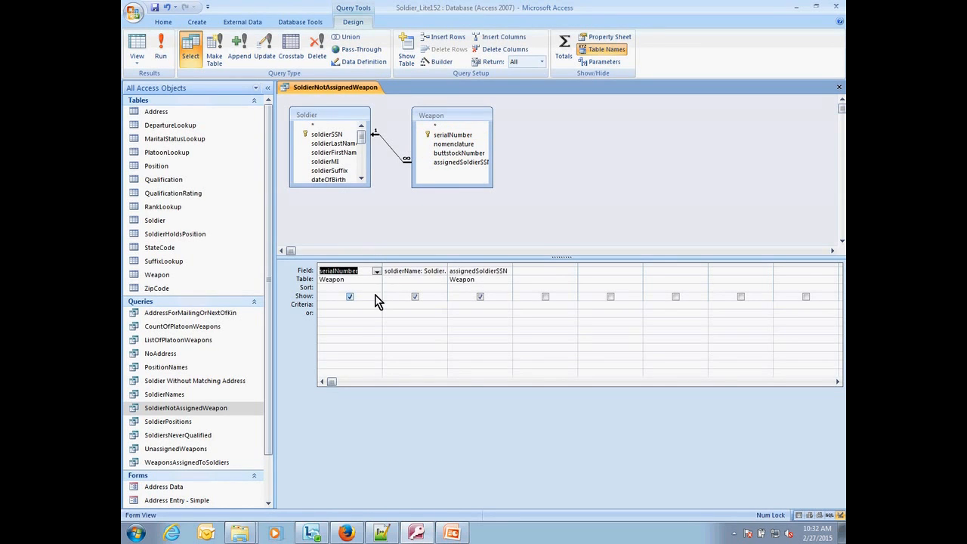
{"action": "left_click", "coordinate": [371, 288]}
{"action": "left_click", "coordinate": [377, 293]}
{"action": "left_click", "coordinate": [371, 298]}
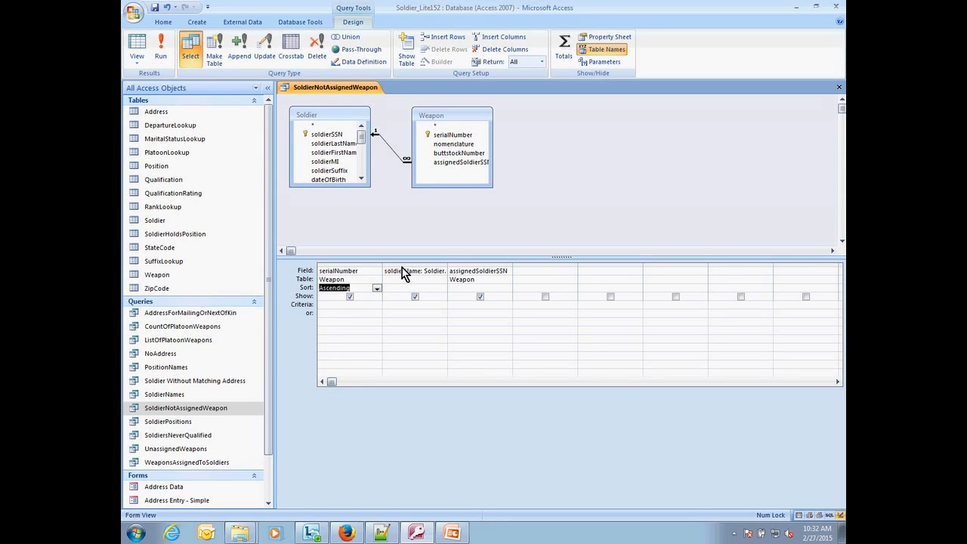
{"action": "left_click", "coordinate": [159, 55]}
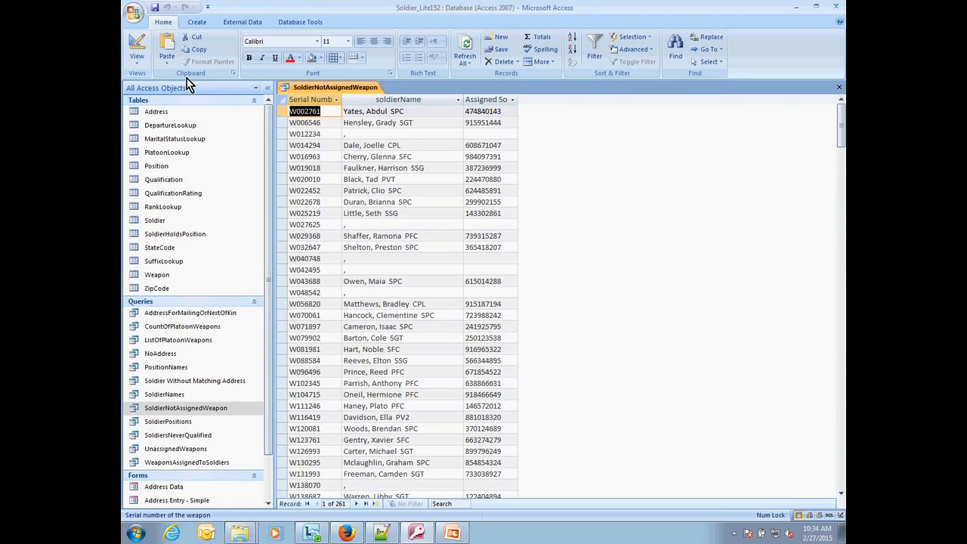
Step: Set the assignedSoldierSSN criterion to Is Null in the SoldierNotAssignedWeapon query and review the resulting datasheet
{"action": "left_click", "coordinate": [136, 47]}
{"action": "left_click", "coordinate": [478, 303]}
{"action": "type", "text": "IS null"}
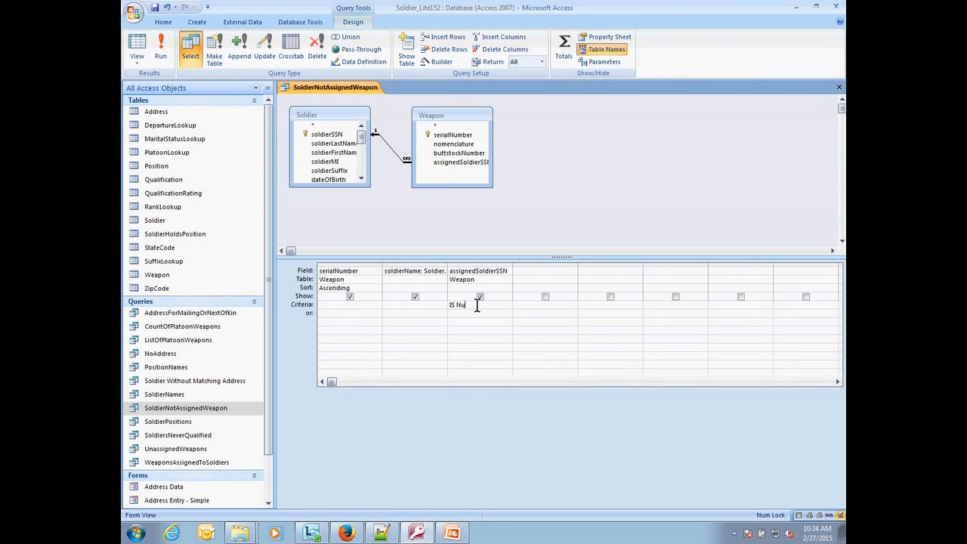
{"action": "key", "text": "Tab"}
{"action": "left_click", "coordinate": [137, 47]}
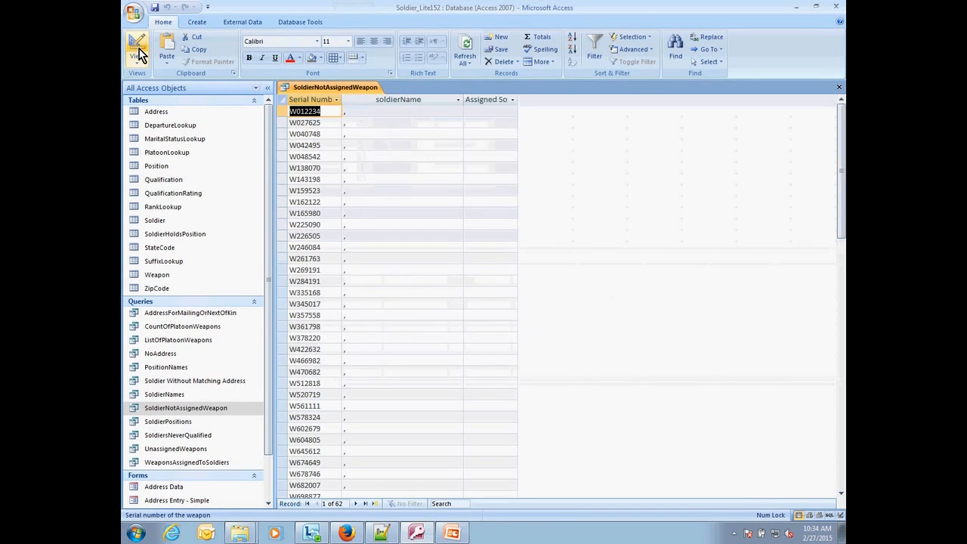
{"action": "scroll", "coordinate": [480, 406], "scroll_direction": "down", "scroll_amount": 5}
{"action": "scroll", "coordinate": [480, 407], "scroll_direction": "down", "scroll_amount": 10}
{"action": "scroll", "coordinate": [480, 407], "scroll_direction": "up", "scroll_amount": 8}
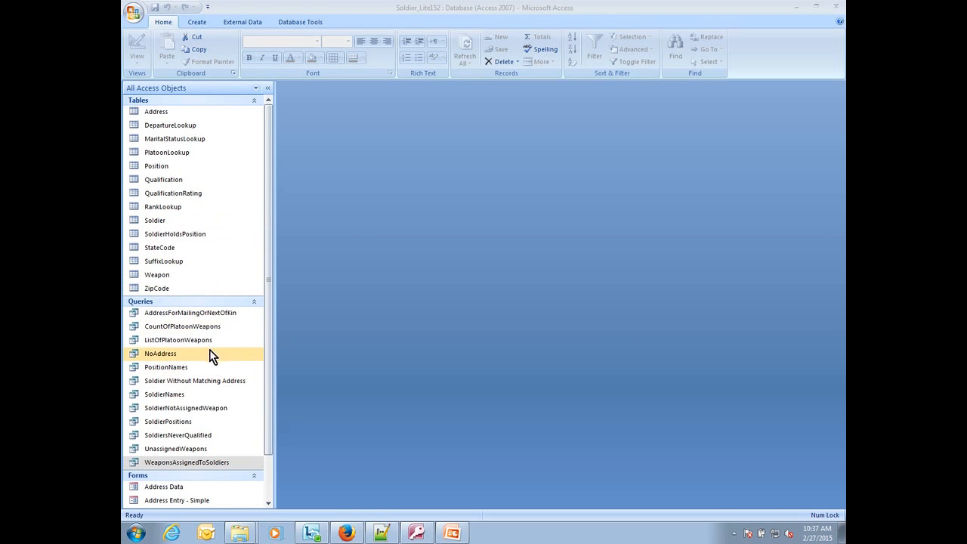
Step: Open the WeaponsAssignedToSoldiers query in Design view, add Soldier's departure field as the third column, and view the datasheet
{"action": "double_click", "coordinate": [198, 462]}
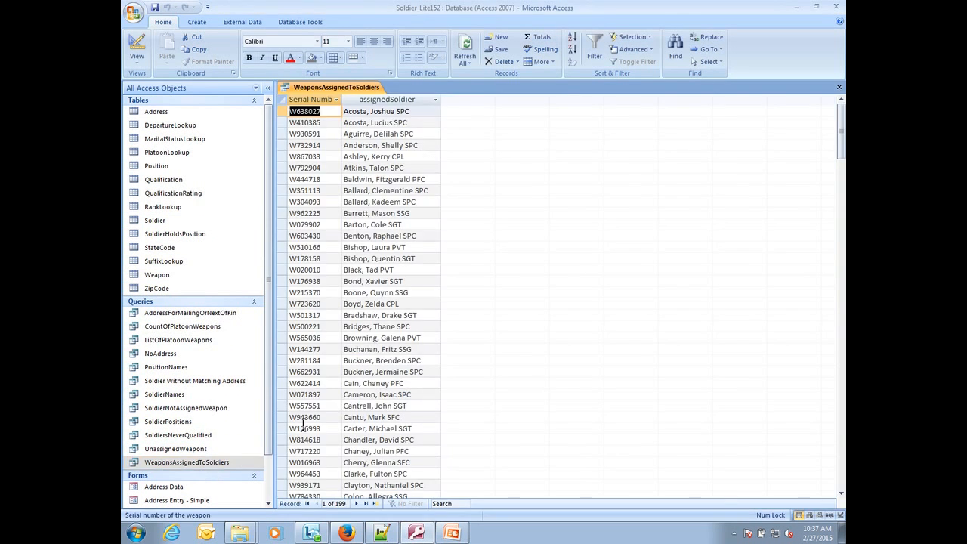
{"action": "left_click", "coordinate": [136, 51]}
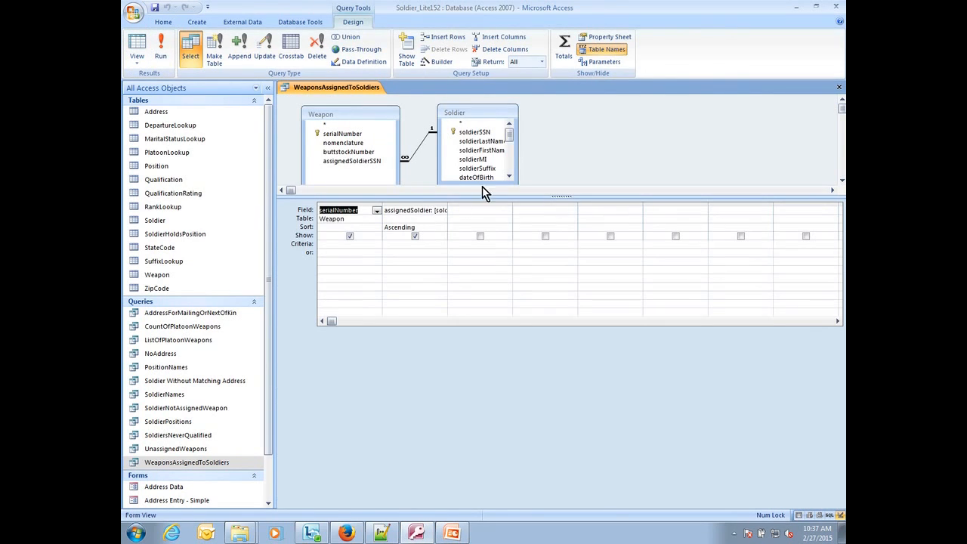
{"action": "scroll", "coordinate": [508, 144], "scroll_direction": "down", "scroll_amount": 5}
{"action": "left_click", "coordinate": [490, 168]}
{"action": "left_click_drag", "start_coordinate": [489, 167], "coordinate": [482, 211]}
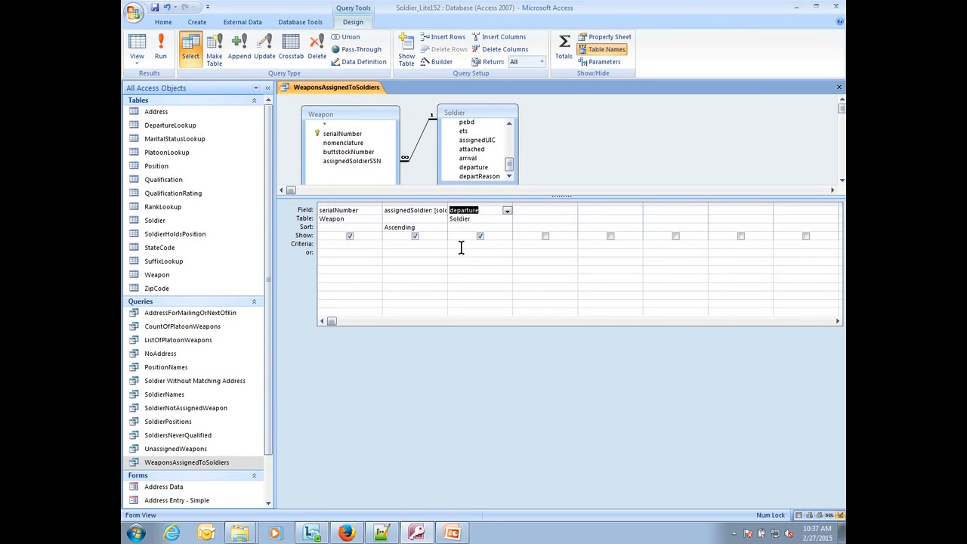
{"action": "left_click", "coordinate": [137, 51]}
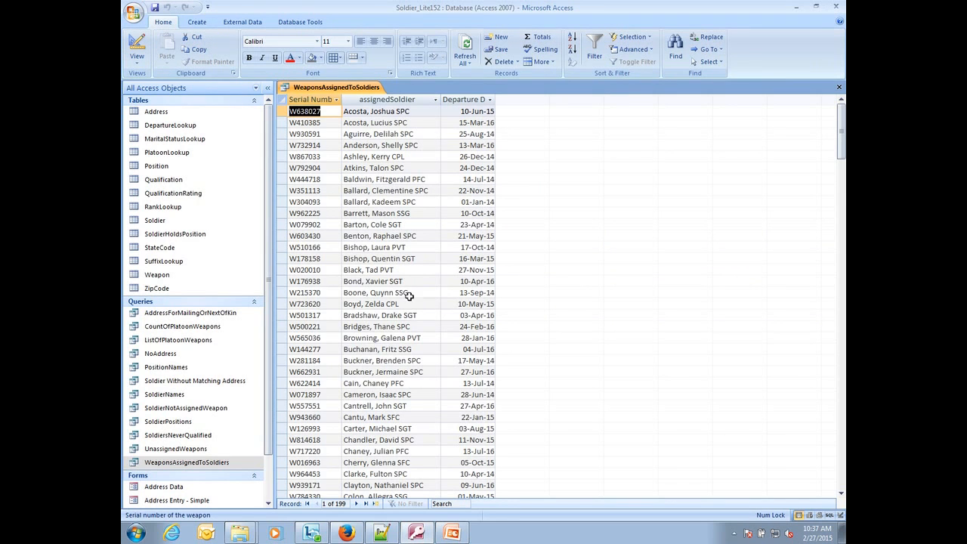
Step: Back in Design view, set the departure criterion to Between Date() And DateAdd("m",-3,Date())
{"action": "left_click", "coordinate": [136, 51]}
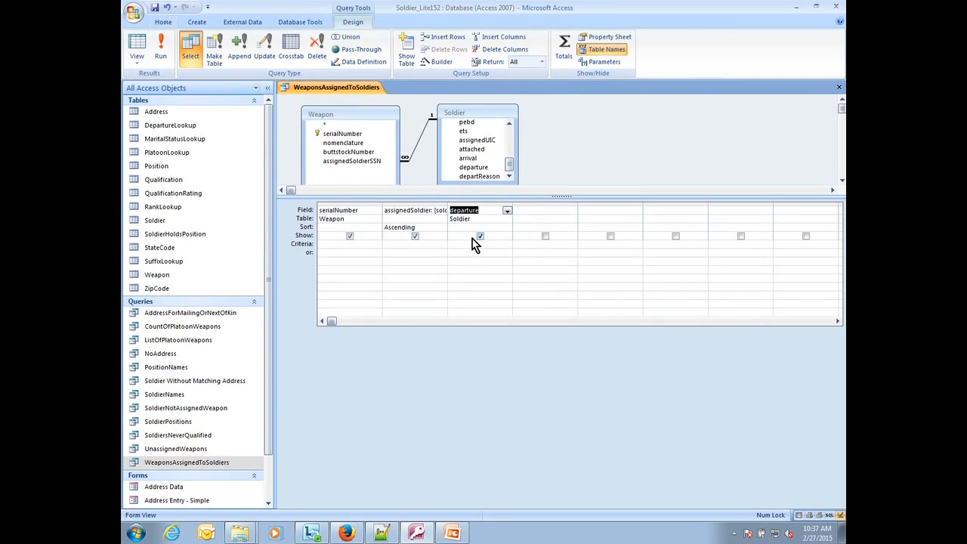
{"action": "left_click", "coordinate": [465, 245]}
{"action": "type", "text": "date"}
{"action": "key", "text": "BackSpace"}
{"action": "key", "text": "BackSpace"}
{"action": "key", "text": "BackSpace"}
{"action": "key", "text": "BackSpace"}
{"action": "type", "text": "between date() and dateadd"}
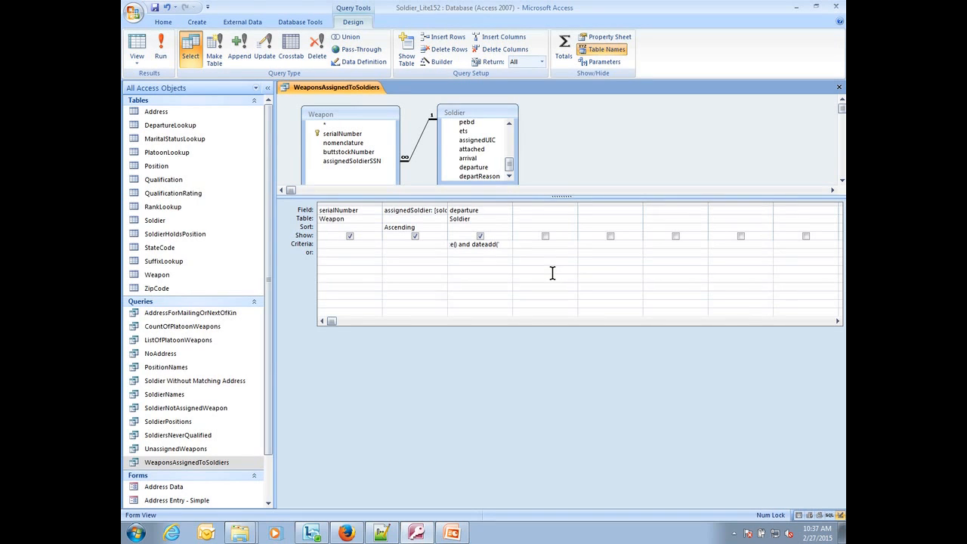
{"action": "type", "text": "(\"m\",-3,date("}
Step: Widen the departure column to fit its full criterion and switch the query to Datasheet view
{"action": "left_click", "coordinate": [552, 273]}
{"action": "left_click_drag", "start_coordinate": [513, 207], "coordinate": [588, 211]}
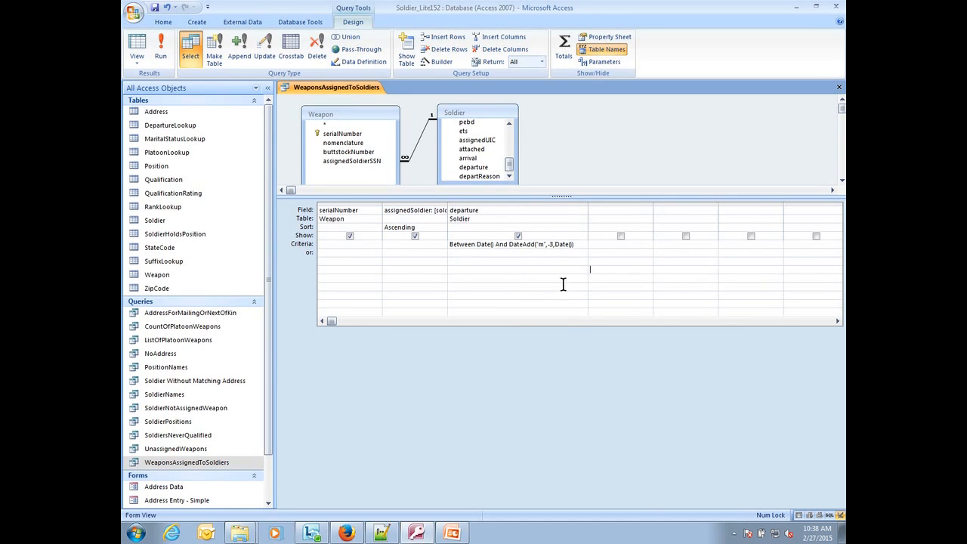
{"action": "left_click", "coordinate": [137, 49]}
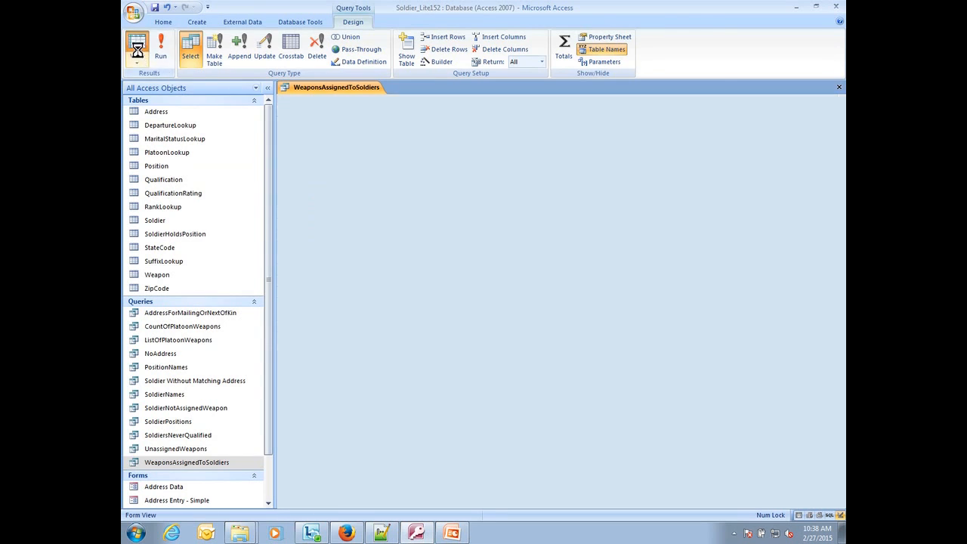